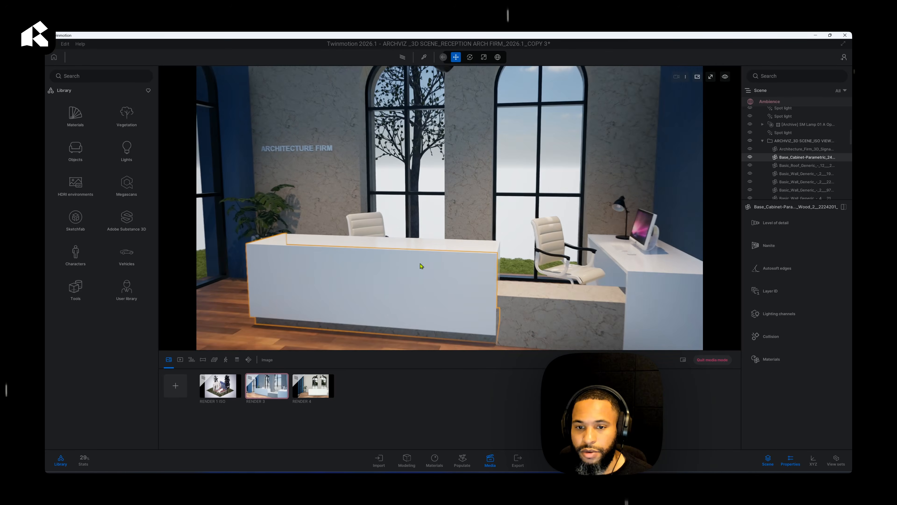
Step: Inspect the white reception desk and the Aim Pendant Light hanging above it
scroll(410, 260, up, 3)
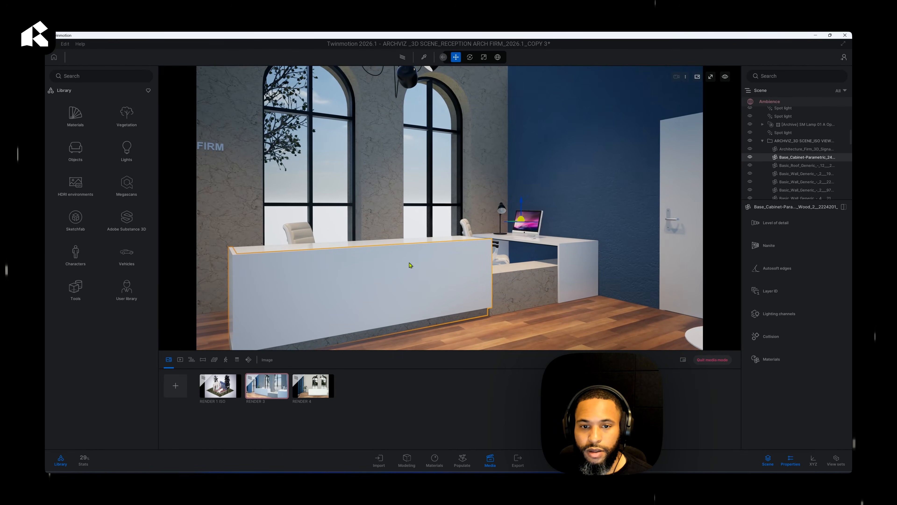
shift+middle_drag(411, 260, 471, 225)
click(458, 160)
scroll(458, 162, down, 3)
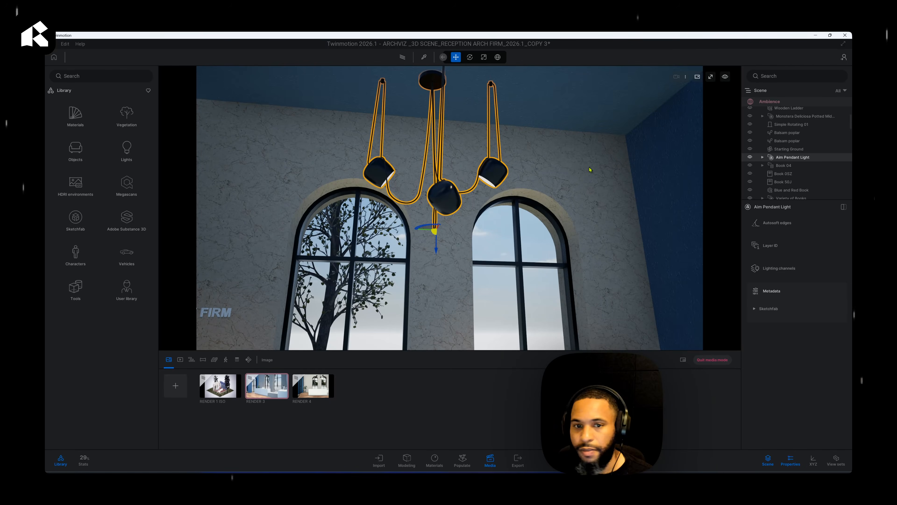
mouse_move(450, 209)
shift+middle_down()
mouse_move(431, 216)
mouse_move(477, 192)
shift+middle_up()
Step: Search the Sketchfab library for "light" and clear the search to return to the main library
click(76, 219)
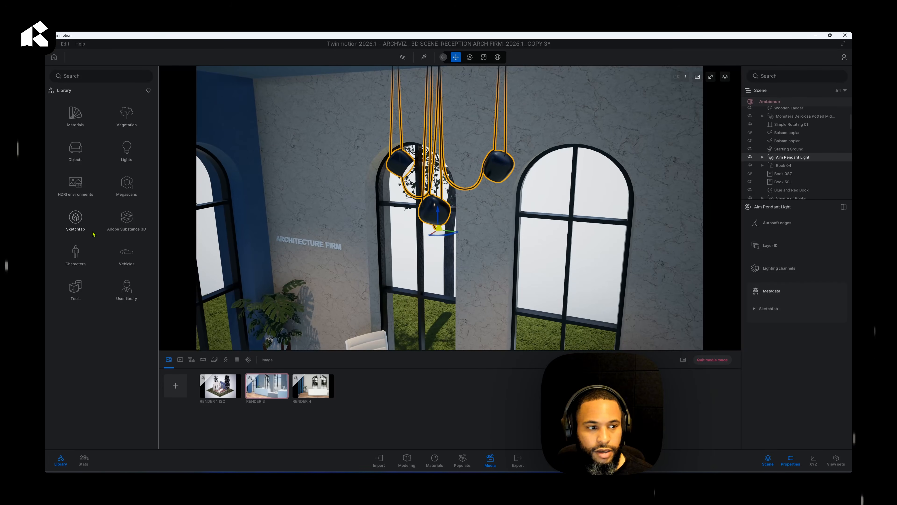
click(81, 77)
text(light)
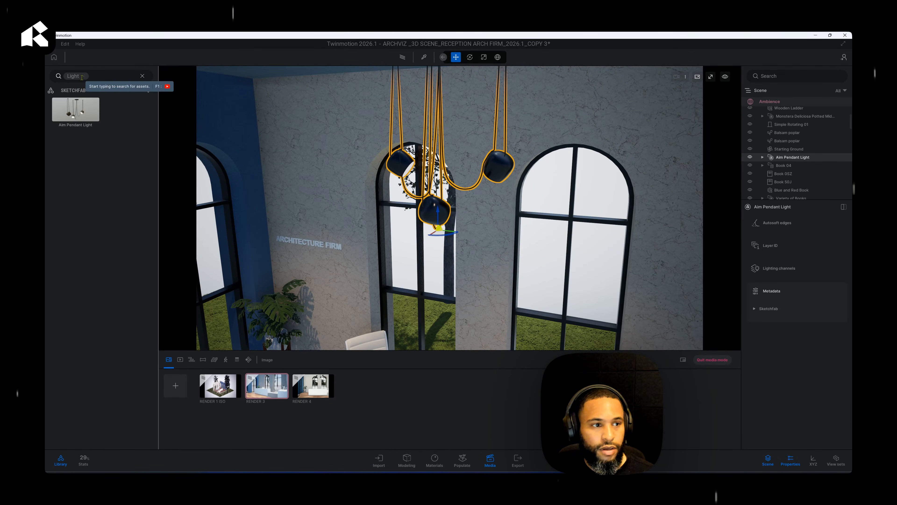
key(Return)
mouse_move(74, 119)
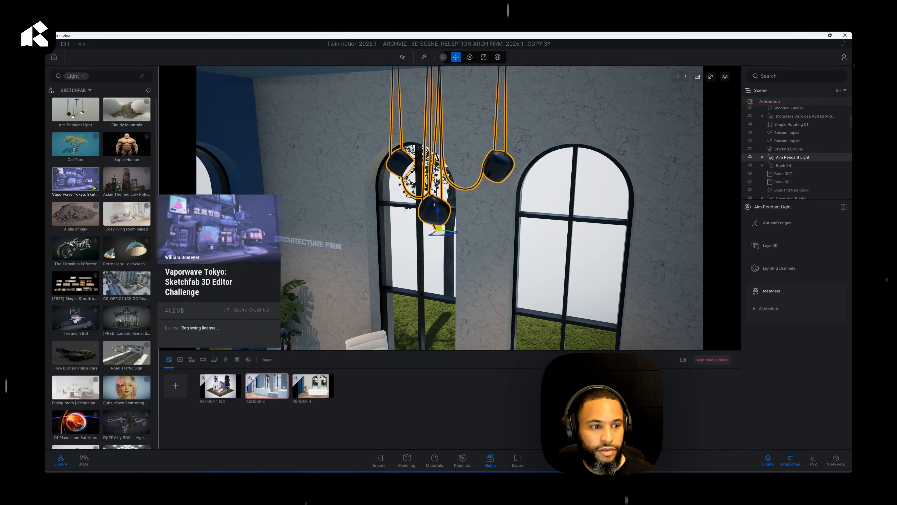
click(84, 76)
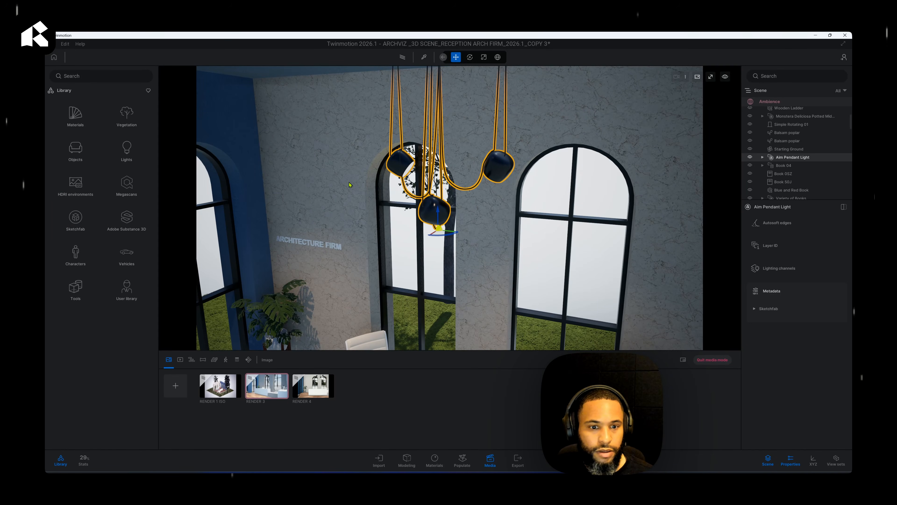
Step: Inspect the Apple iMac, the Modern Chair and the desk lamp at the workstation beside the blue wall
right_drag(349, 185, 318, 209)
scroll(501, 244, up, 3)
click(535, 272)
scroll(535, 273, up, 1)
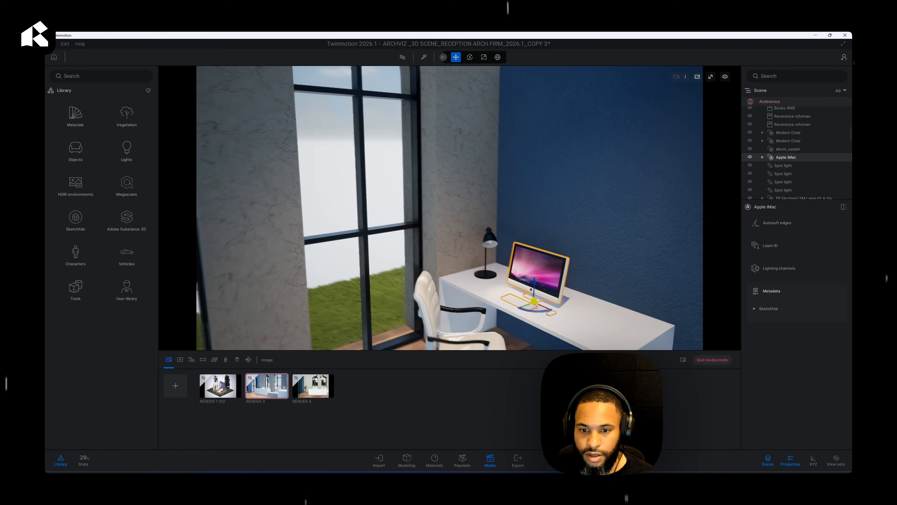
scroll(471, 302, down, 3)
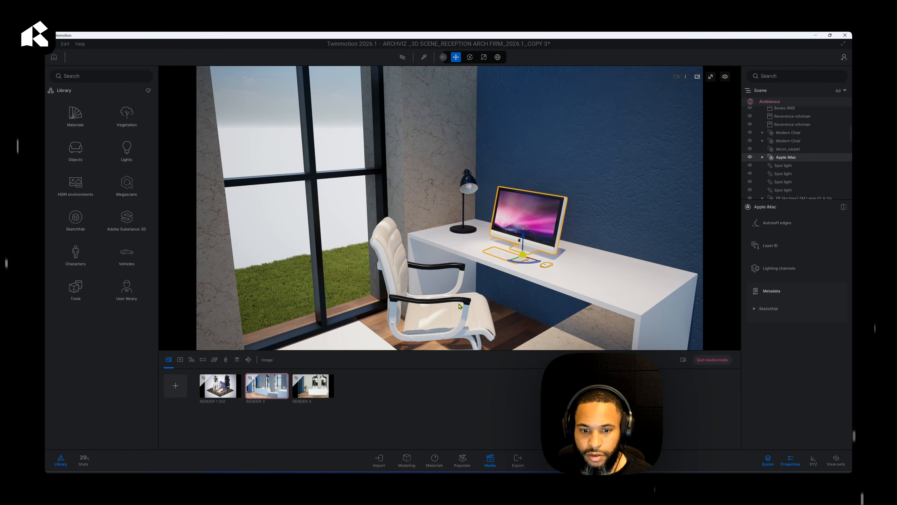
click(459, 306)
right_drag(459, 306, 424, 307)
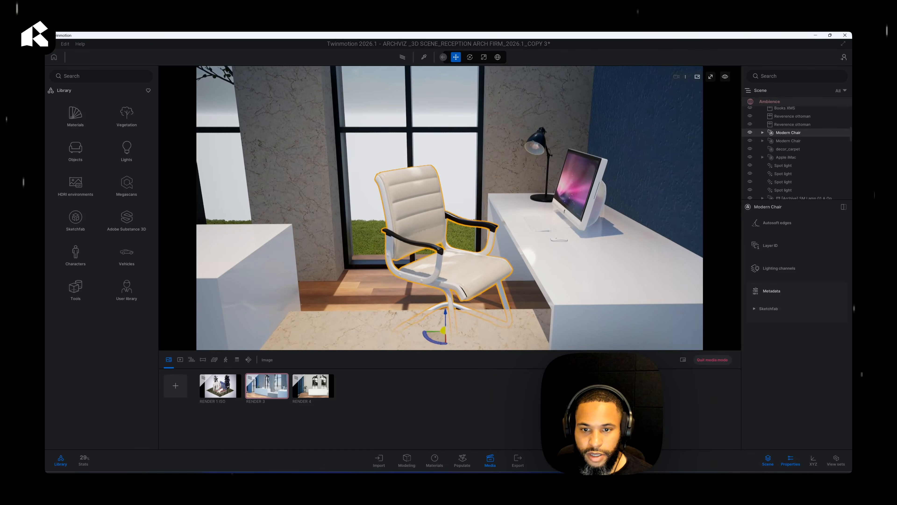
click(536, 141)
right_drag(533, 171, 456, 171)
Step: Frame the potted Monstera plant and inspect it up close and with the surrounding reception area
click(327, 251)
key(f)
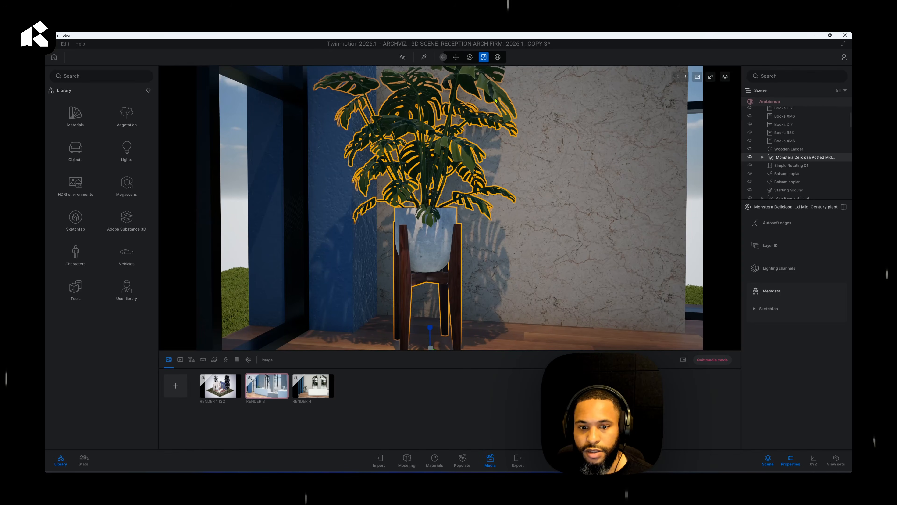
scroll(432, 303, down, 5)
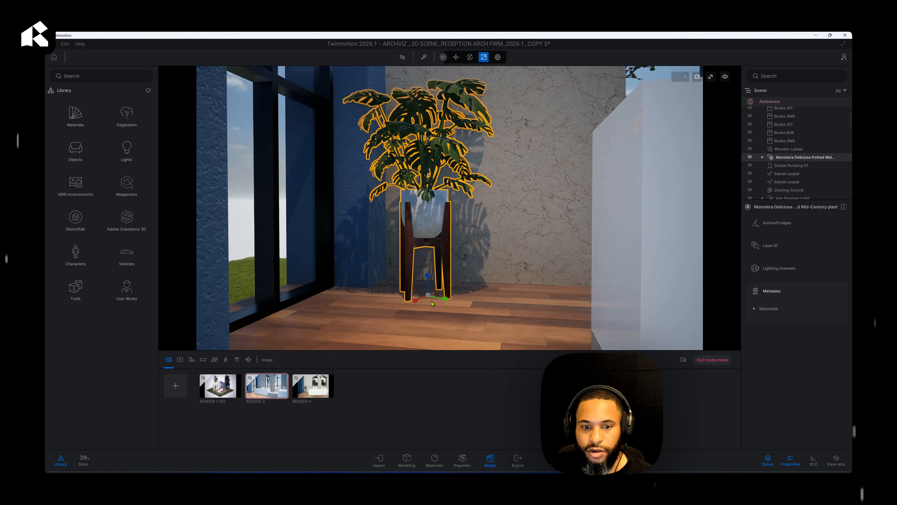
drag(432, 303, 442, 297)
scroll(490, 278, down, 5)
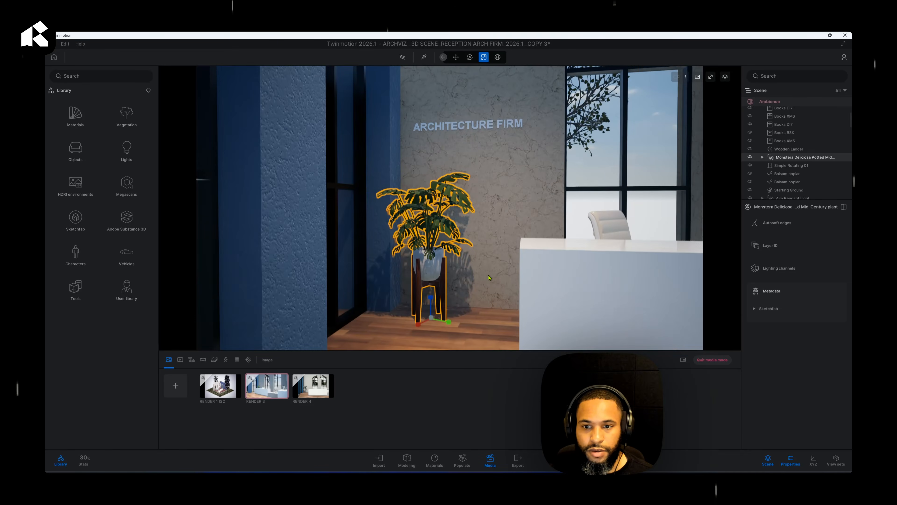
scroll(489, 277, down, 10)
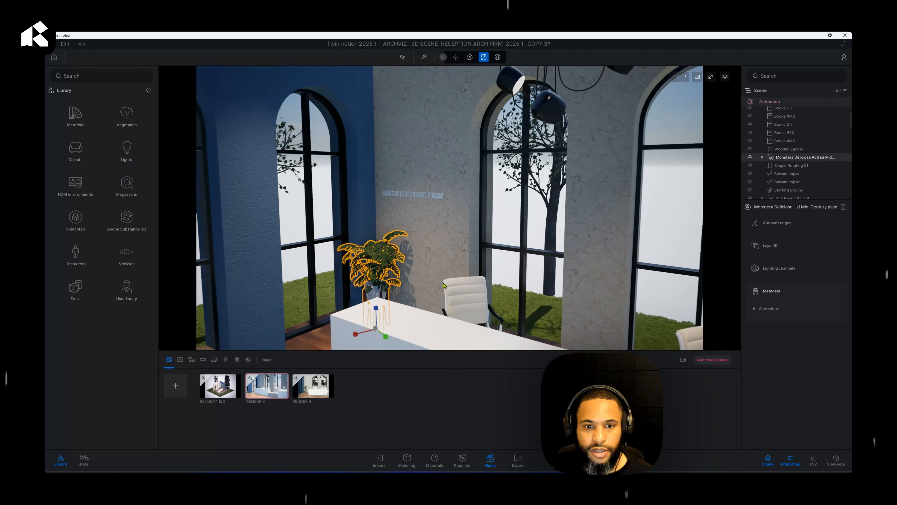
right_drag(444, 285, 354, 288)
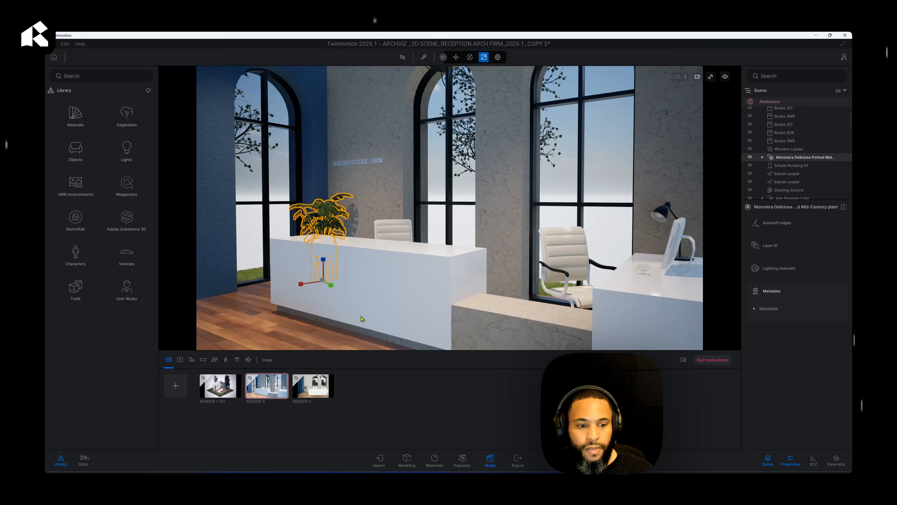
Step: Restore the RENDER 3 view and replace its HDRI environment with DayEnvironmentHDRI032_12K-HDR from the user library's Local HDRIs folder
click(279, 390)
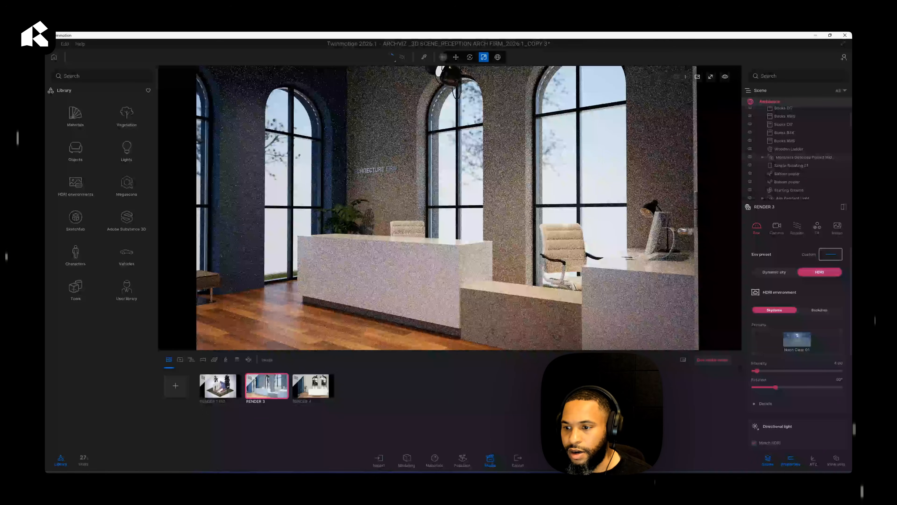
click(797, 333)
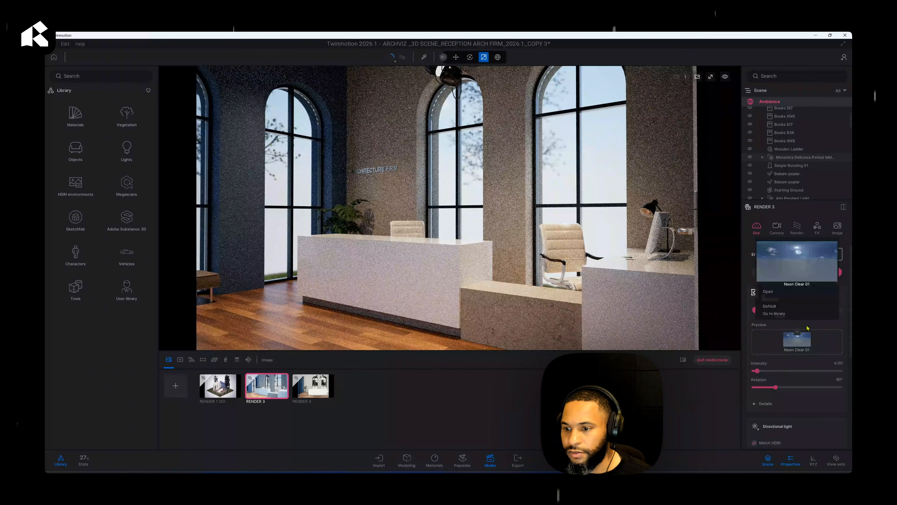
click(774, 314)
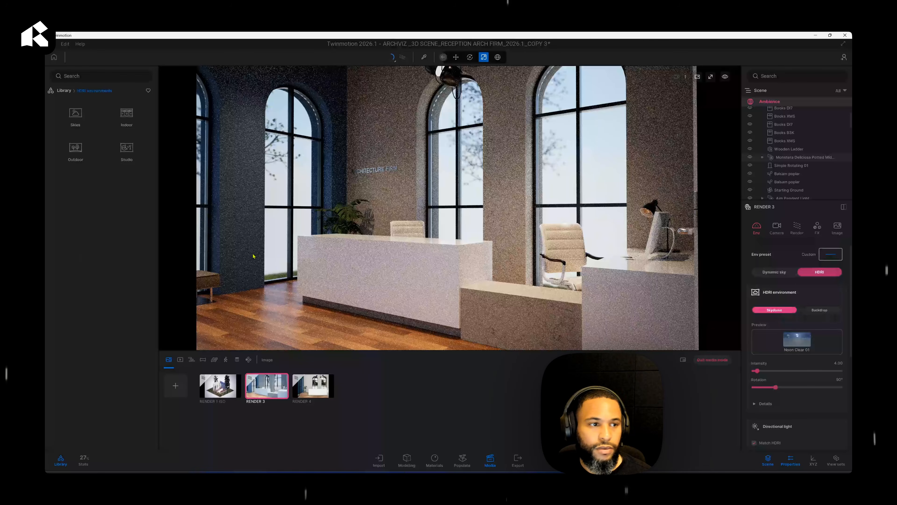
click(63, 91)
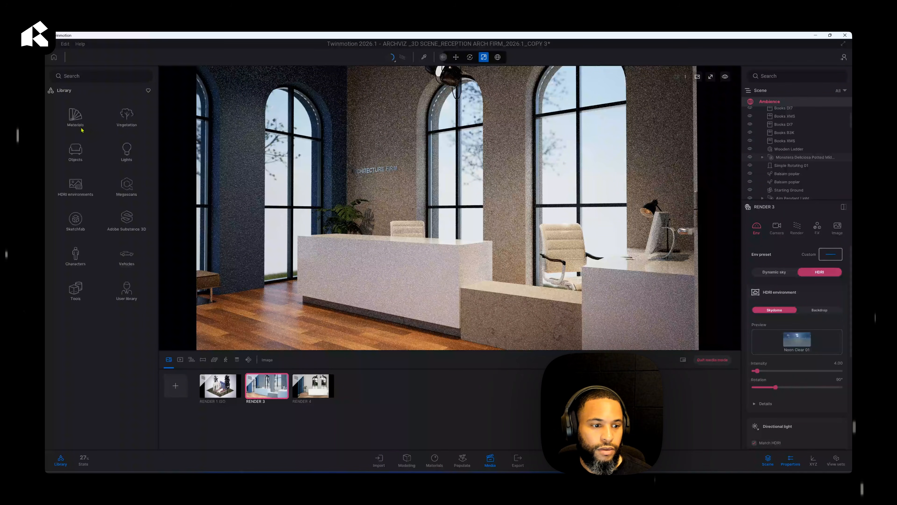
click(128, 286)
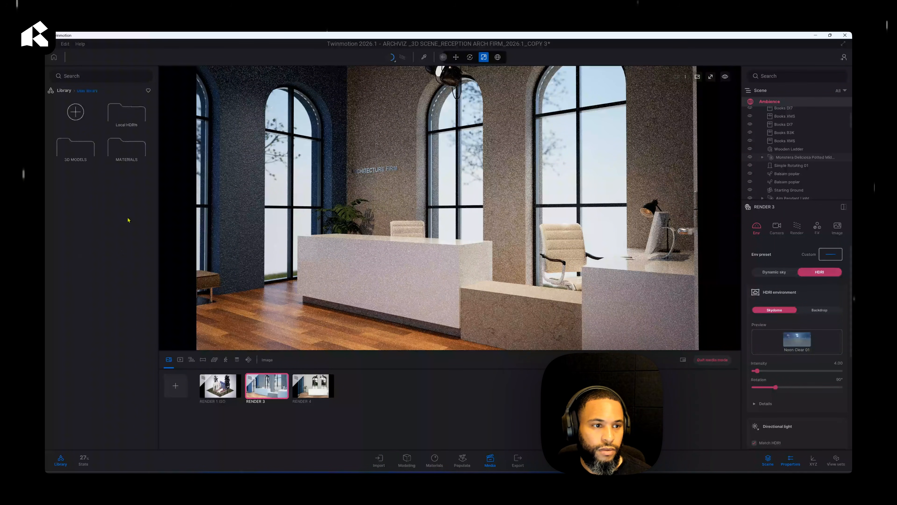
click(127, 124)
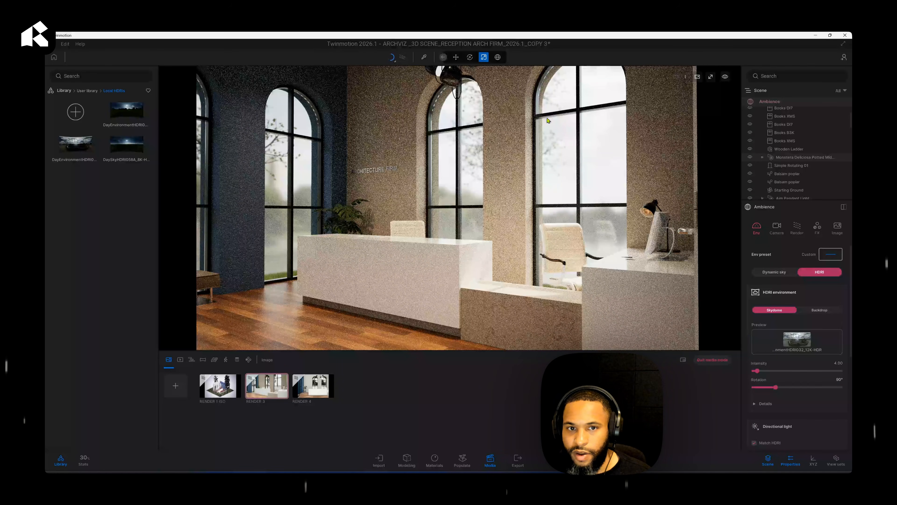
Step: Pick the window glass to inspect its material settings, leaving the material picker at the end
click(425, 57)
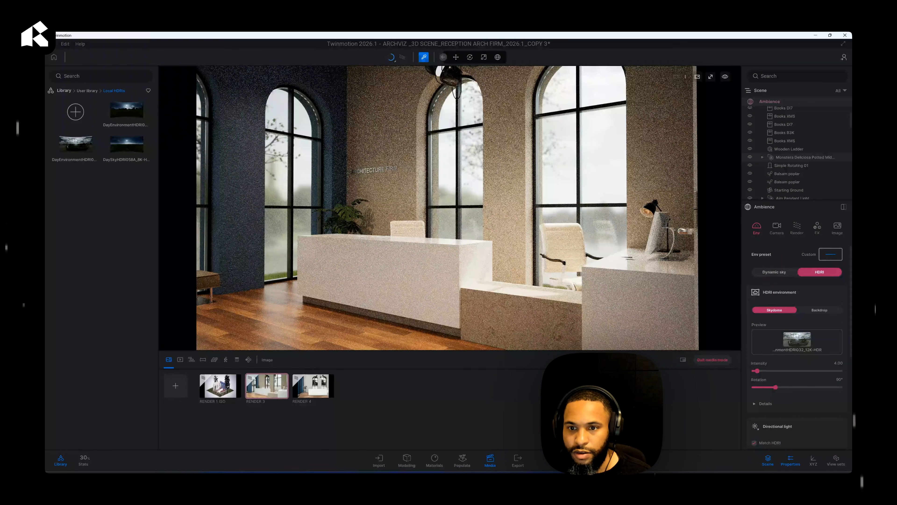
click(600, 144)
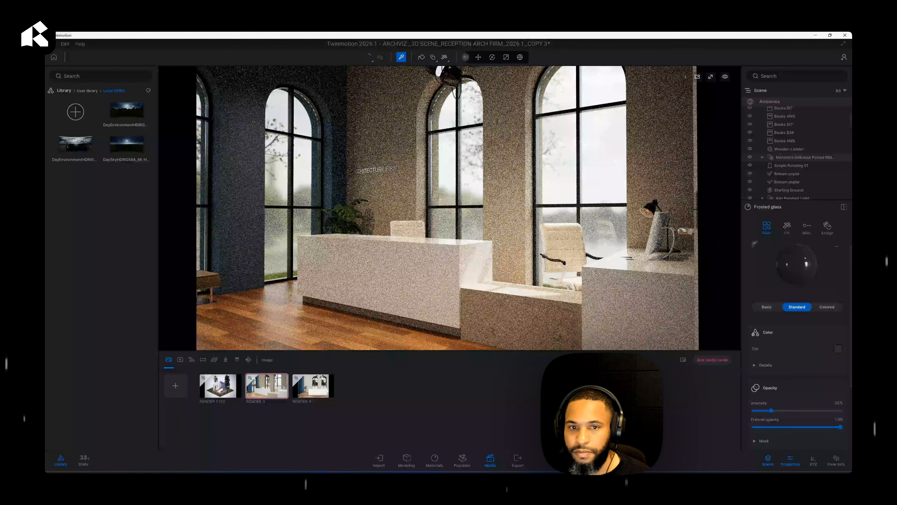
key(r)
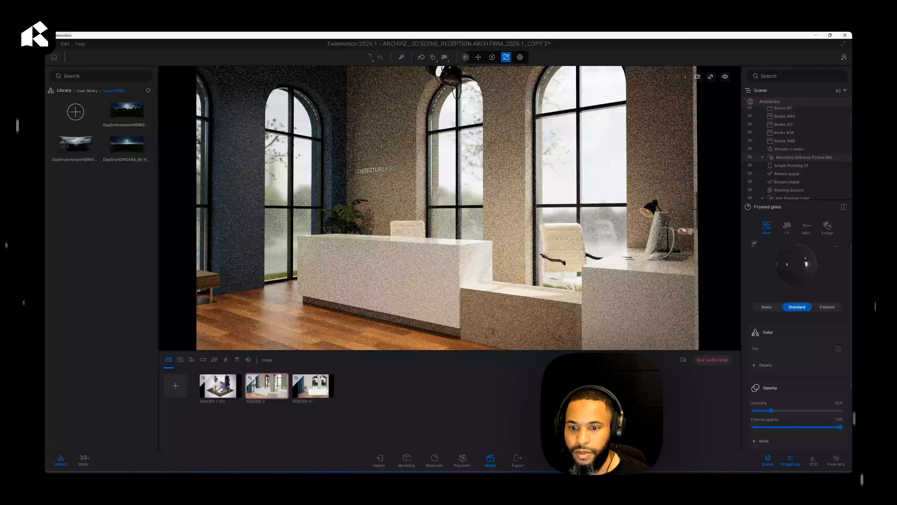
Step: Set the HDRI environment rotation of RENDER 3 to 206°
click(264, 391)
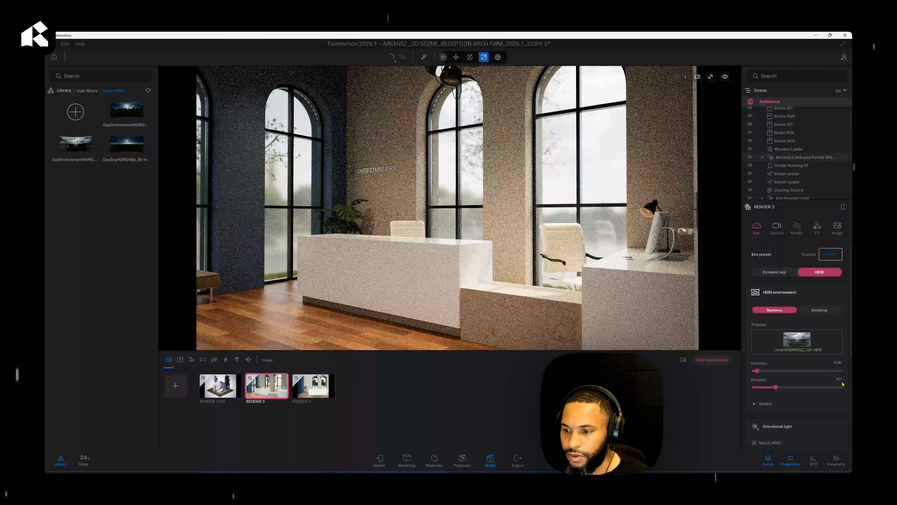
text(2)
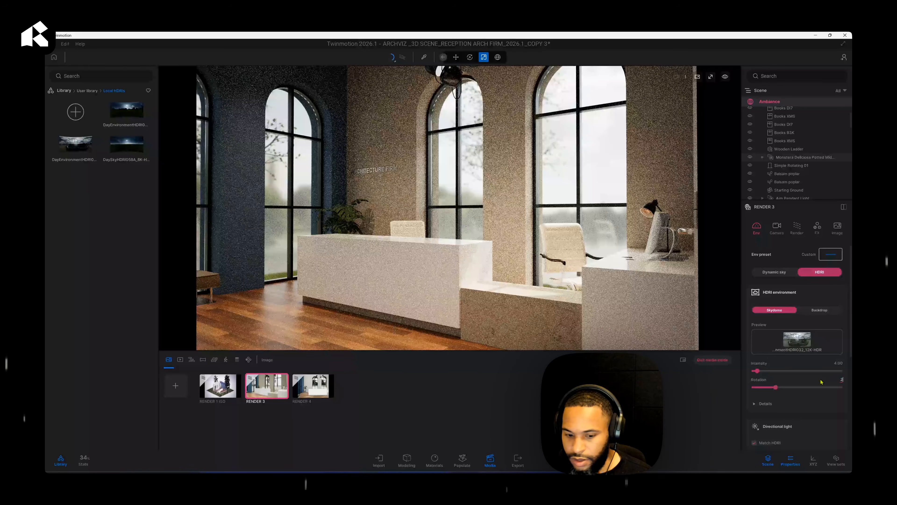
text(60)
key(BackSpace)
key(BackSpace)
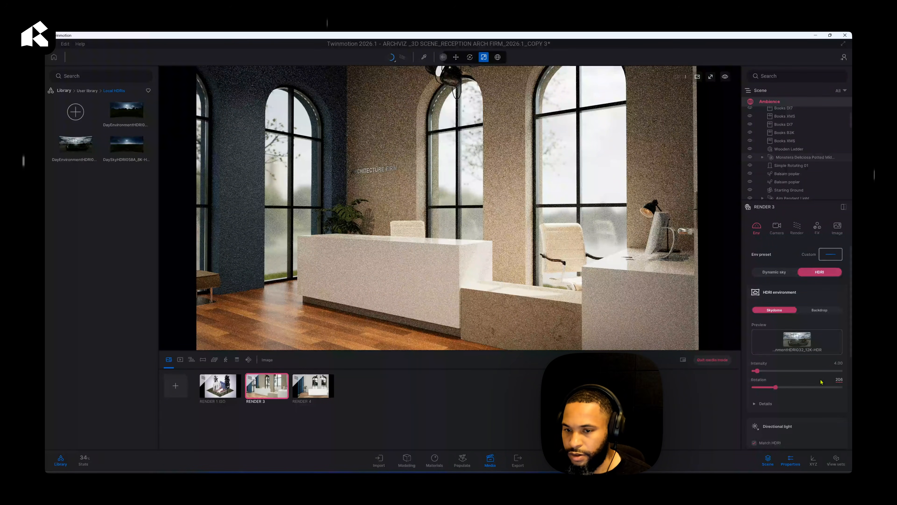
text(06)
key(Return)
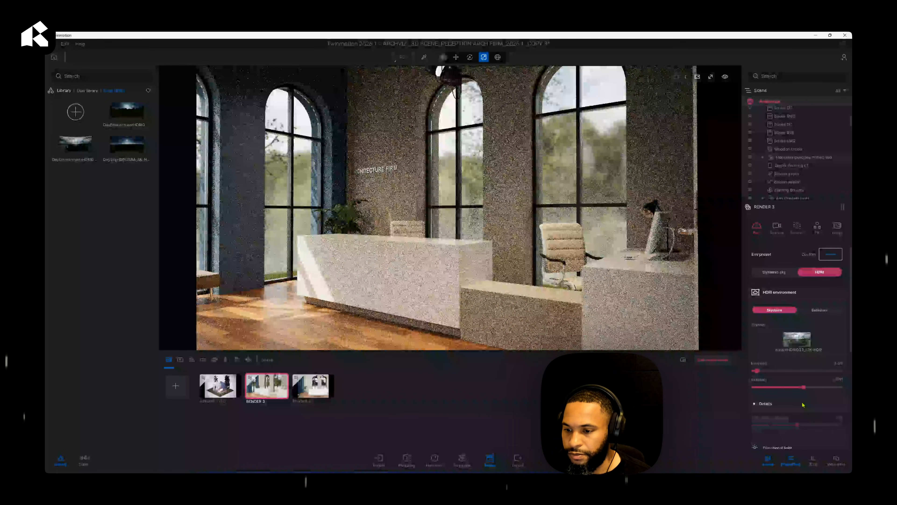
Step: Review the detail settings of the HDRI environment and the directional light for RENDER 3
scroll(802, 405, down, 1)
click(767, 374)
click(767, 374)
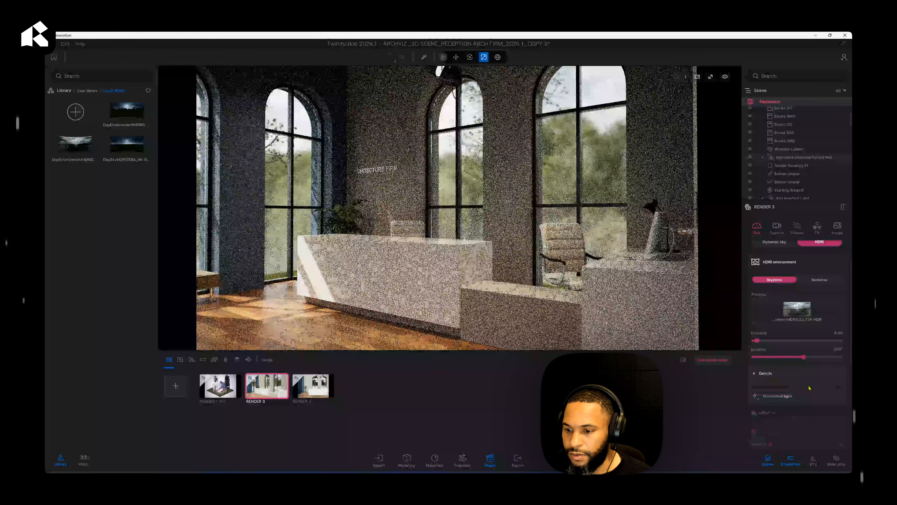
scroll(808, 387, down, 3)
scroll(795, 376, down, 1)
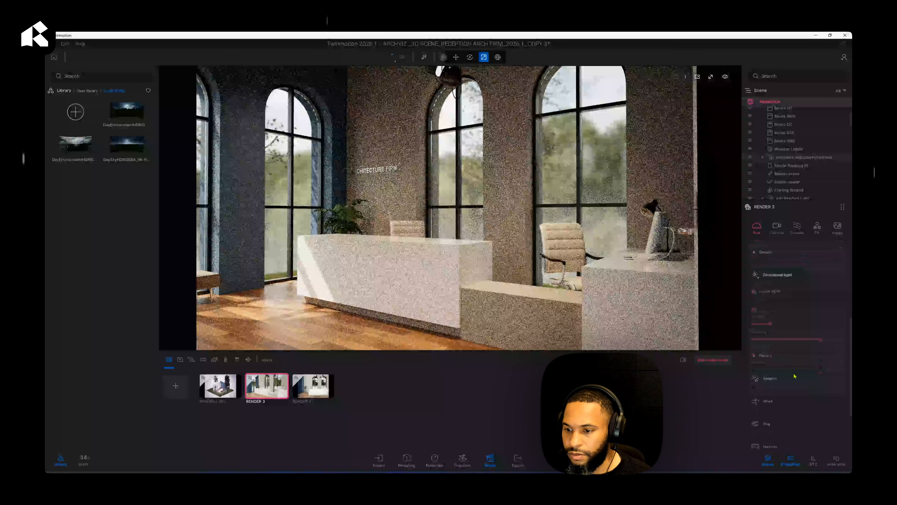
click(792, 358)
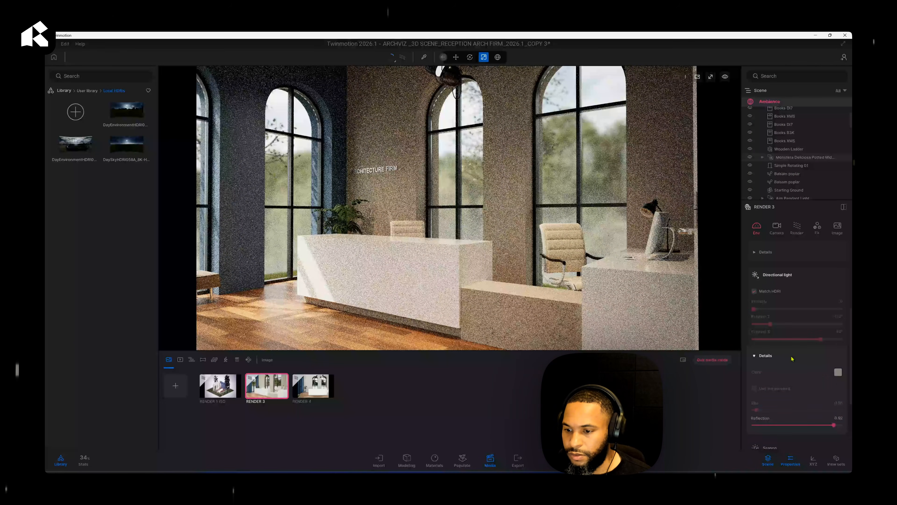
click(792, 358)
scroll(792, 358, down, 2)
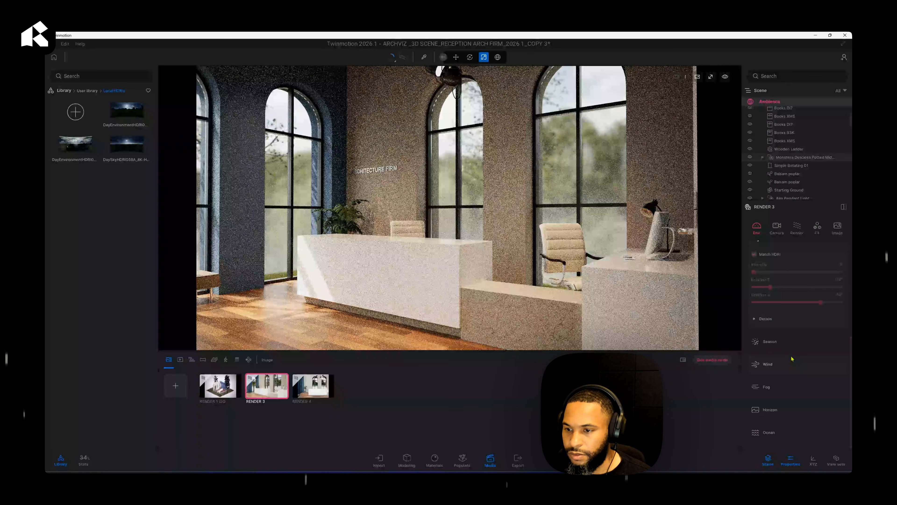
Step: Set the camera exposure of RENDER 3 to 1.25
click(777, 228)
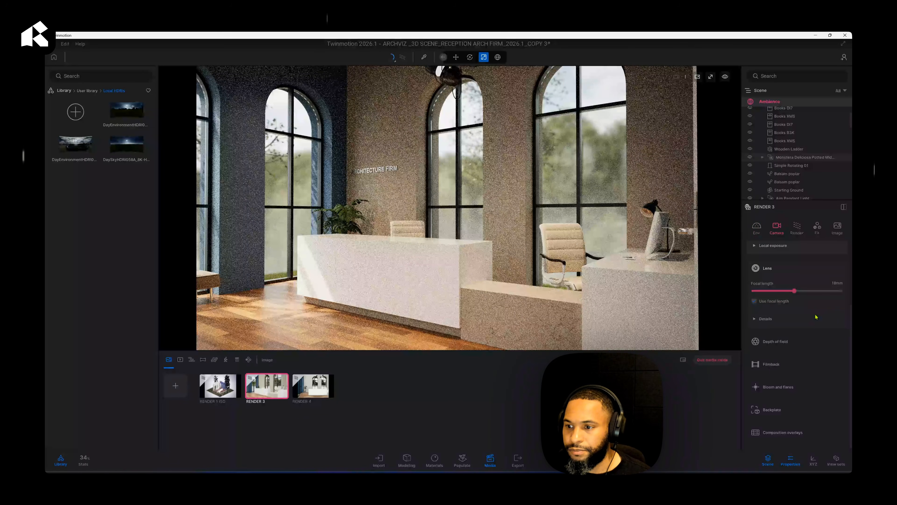
scroll(817, 317, up, 3)
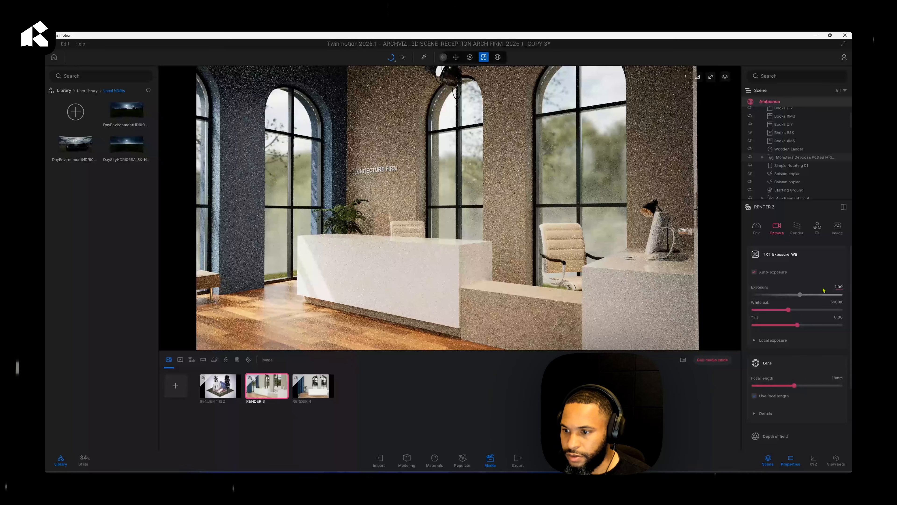
text(25)
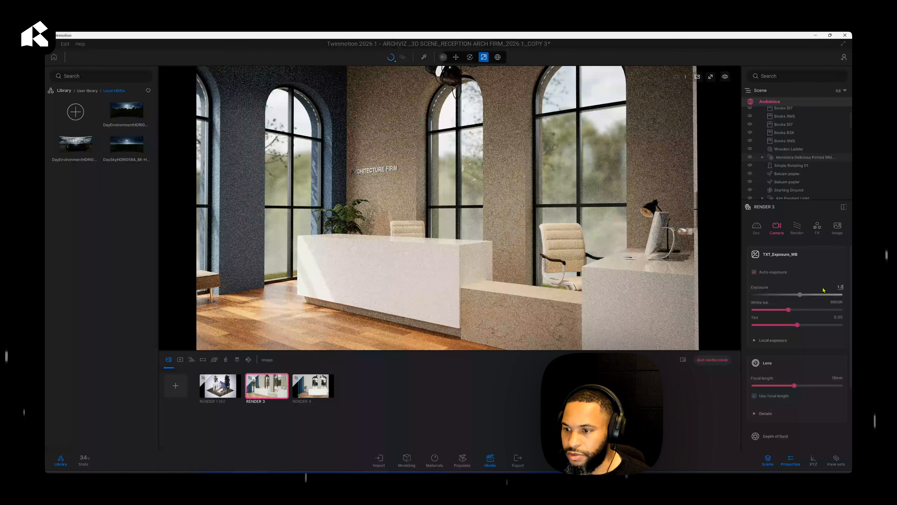
key(Return)
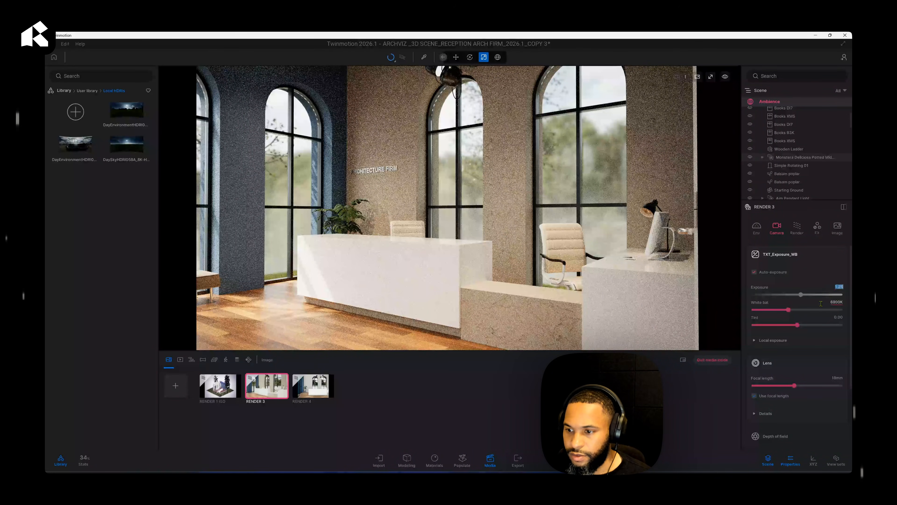
Step: Set the white balance of the RENDER 3 camera to 5900K
click(841, 302)
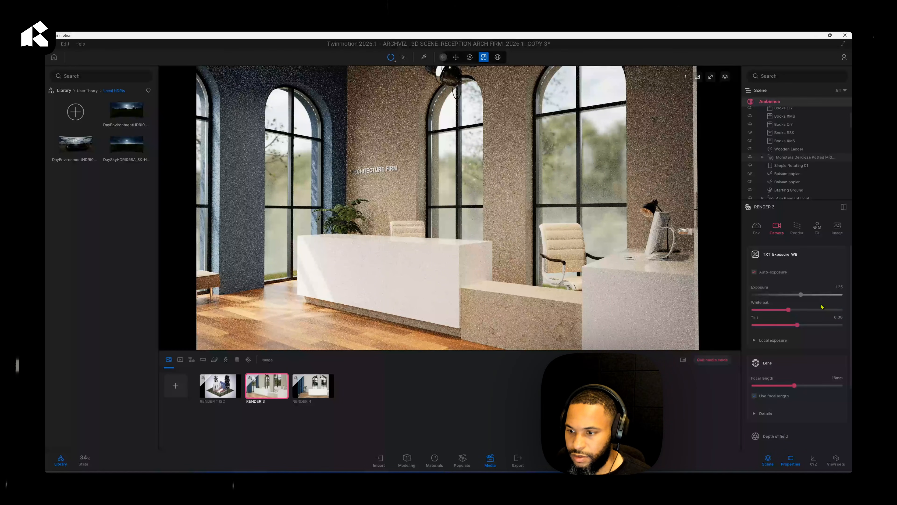
text(59)
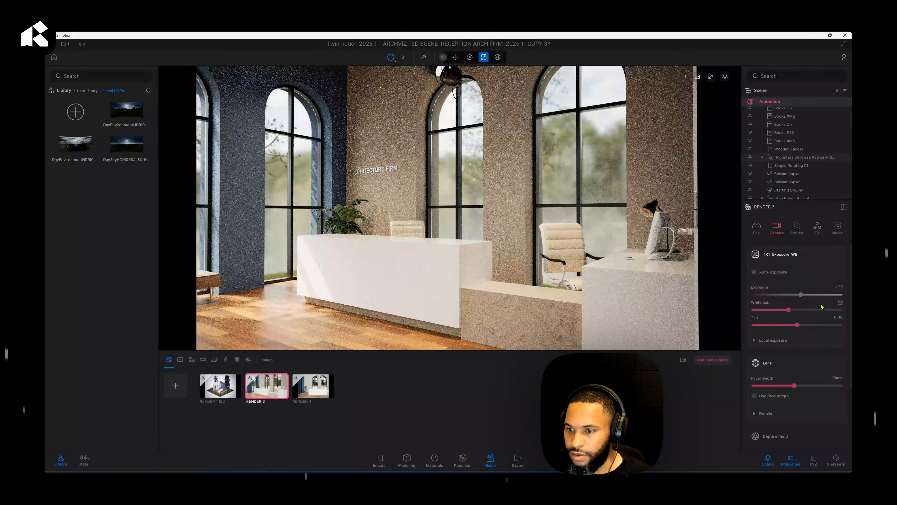
text(00K)
key(Return)
Step: Enable local exposure for RENDER 3 and raise both its highlights and shadows to 1.00
click(785, 341)
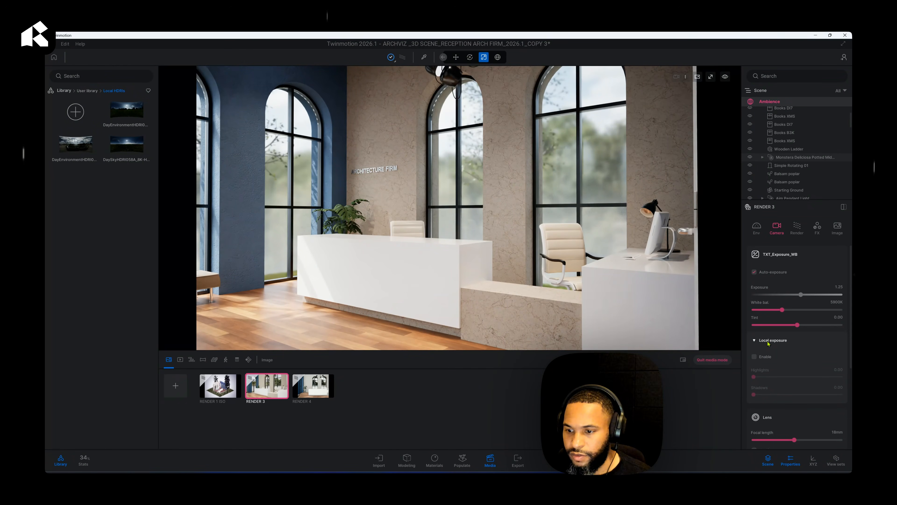
click(755, 357)
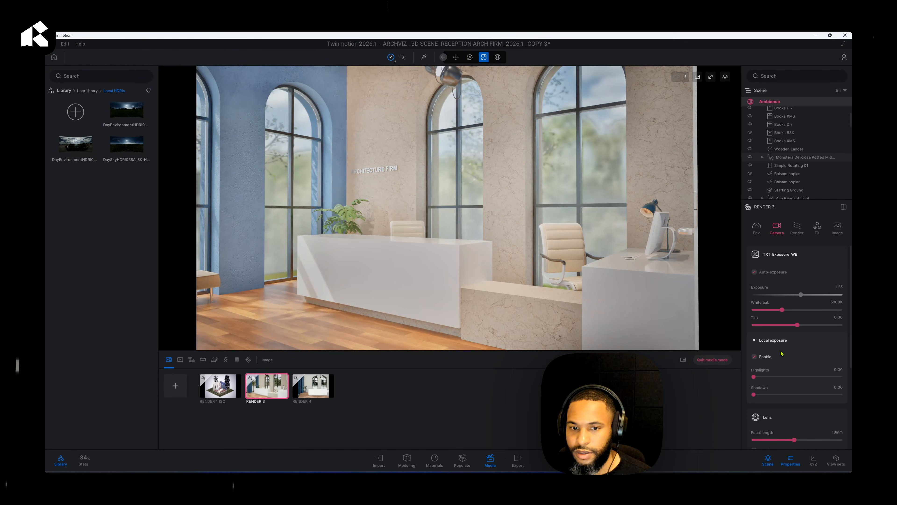
scroll(781, 353, down, 1)
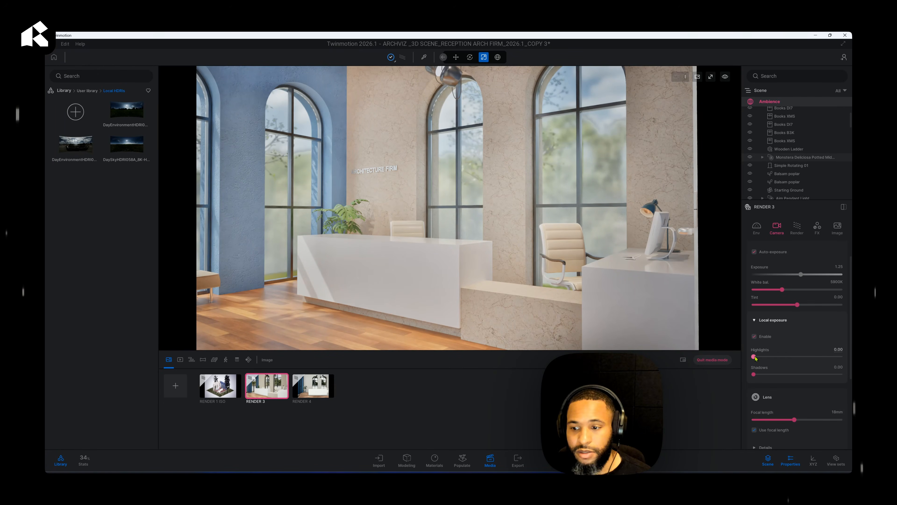
drag(754, 356, 845, 355)
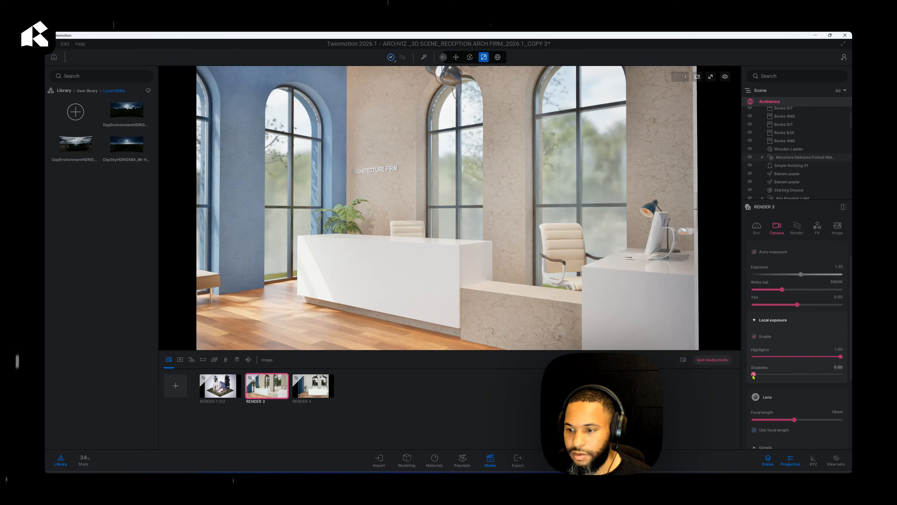
drag(753, 374, 844, 377)
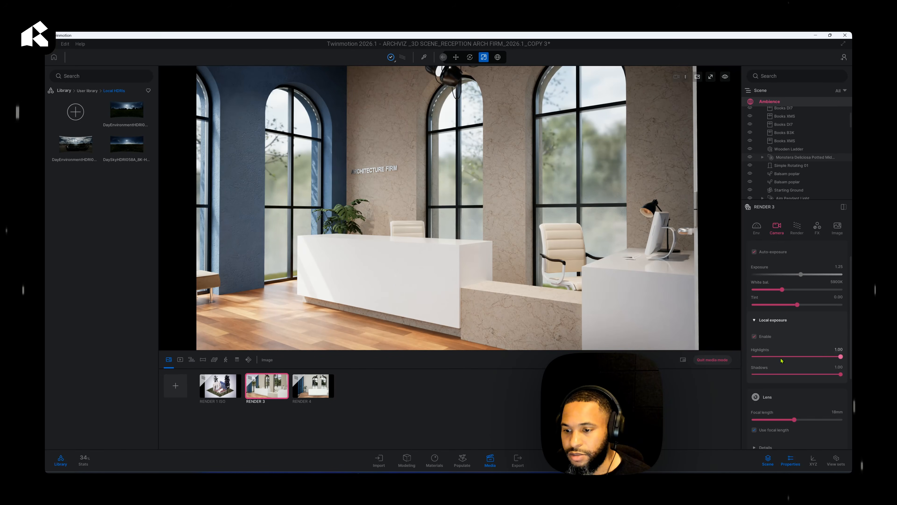
Step: Set the lens focal length of the RENDER 3 camera to 21 mm
scroll(841, 358, down, 3)
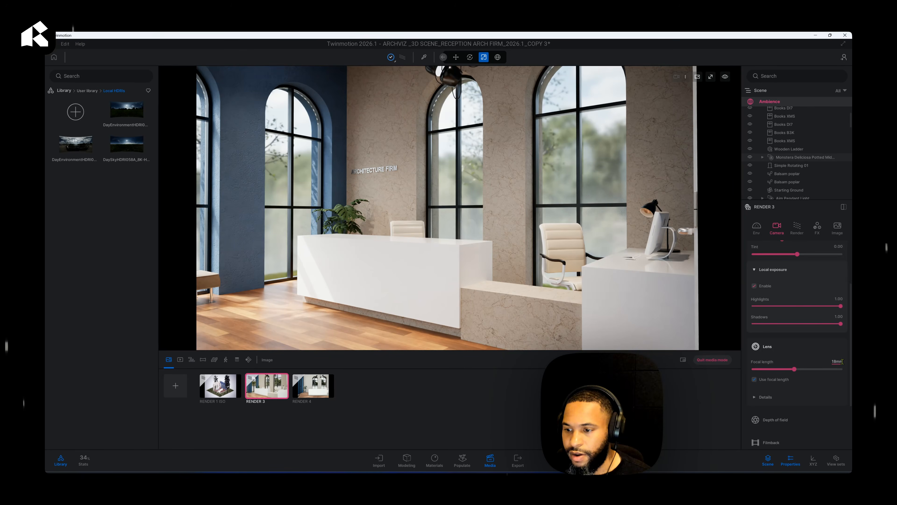
text(21)
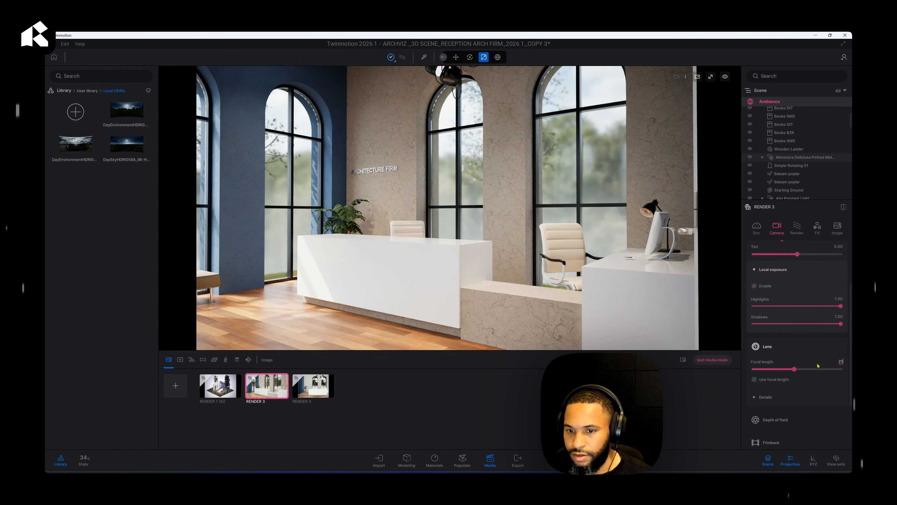
key(Return)
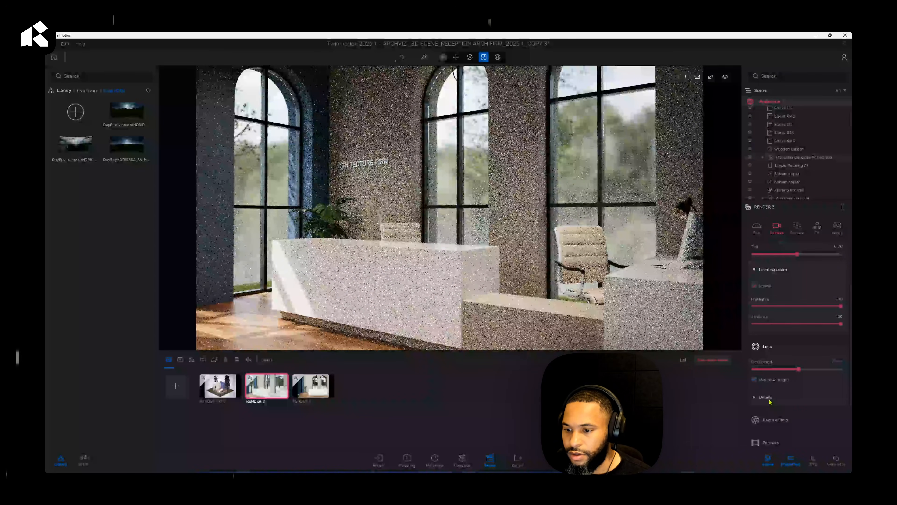
Step: Set the vignetting in the lens details of the RENDER 3 camera to 65%
click(778, 397)
scroll(780, 398, down, 1)
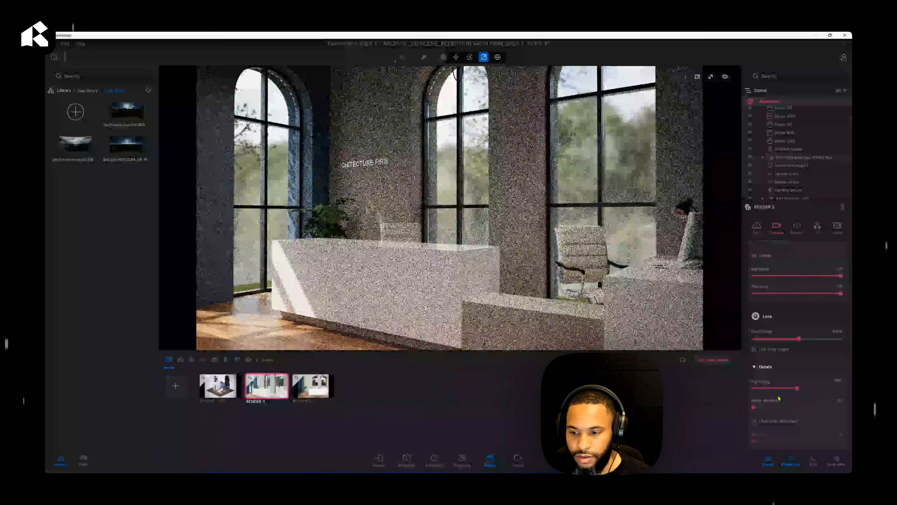
click(842, 380)
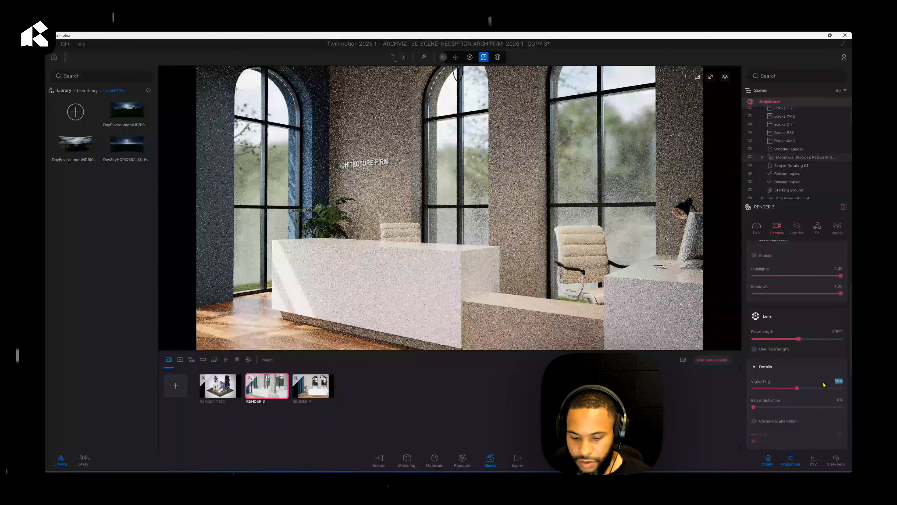
key(BackSpace)
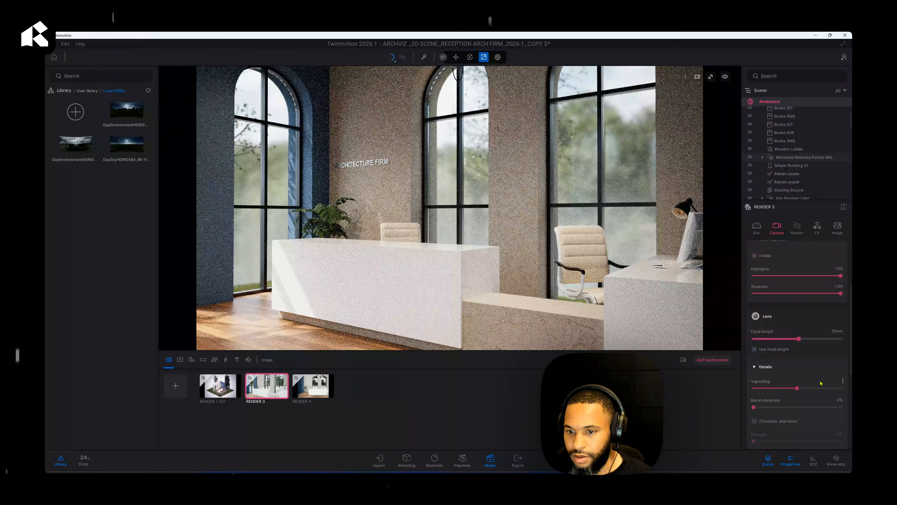
key(Return)
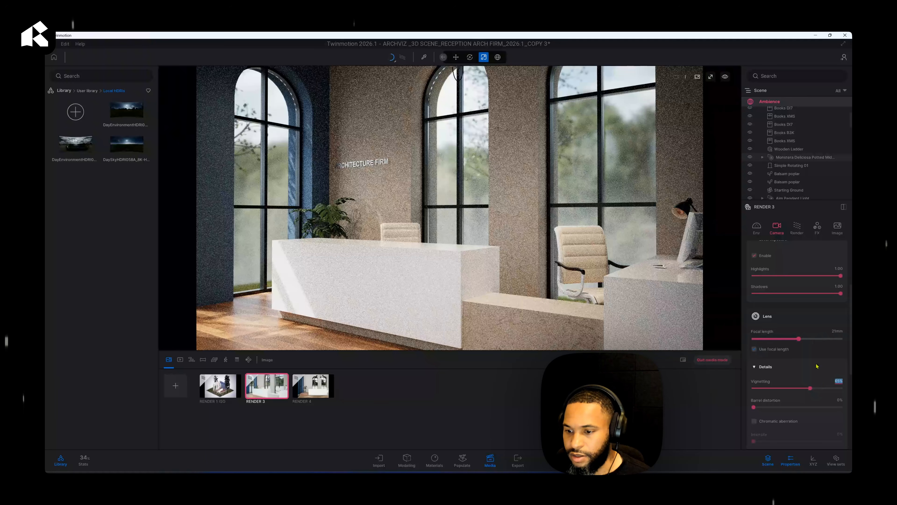
Step: Enable parallelism in the lens details of the RENDER 3 camera
scroll(819, 375, down, 4)
scroll(817, 366, down, 1)
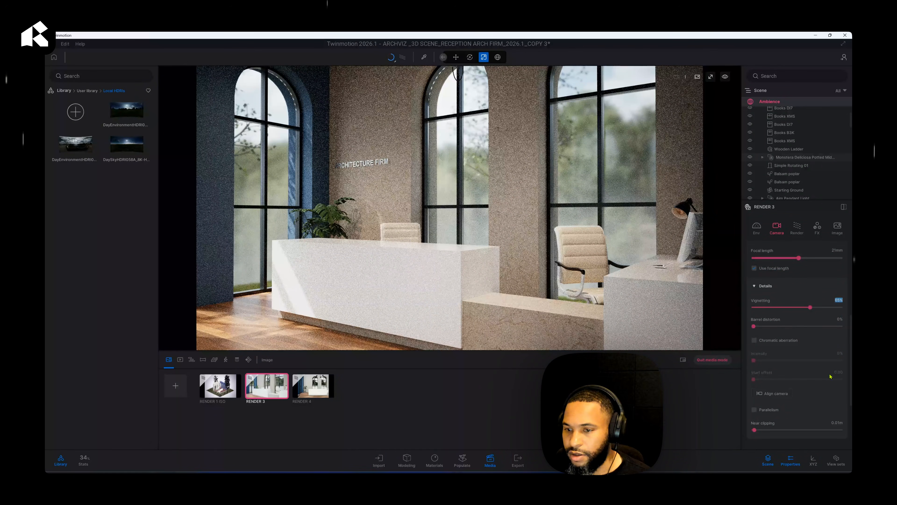
scroll(817, 373, down, 1)
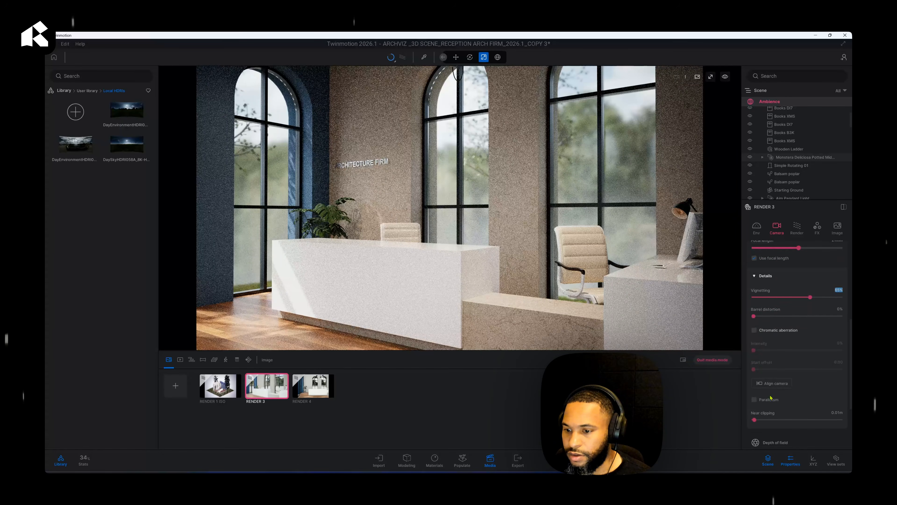
click(754, 399)
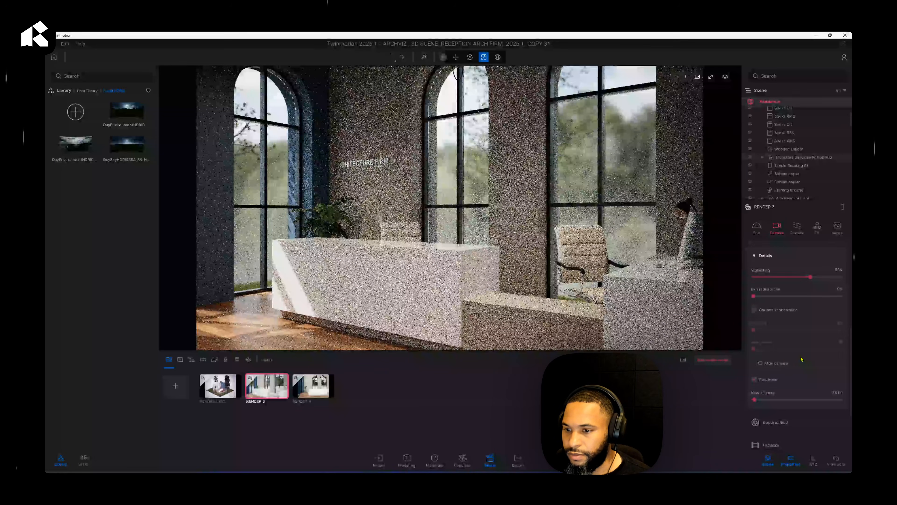
Step: Set the filmback preset of the RENDER 3 camera to Super 35mm and show its sensor details
scroll(799, 359, down, 5)
scroll(799, 367, down, 2)
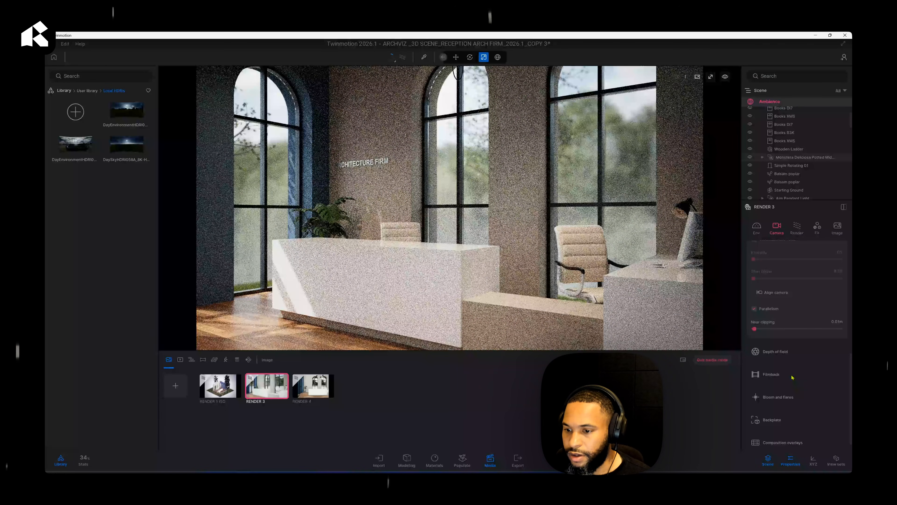
click(772, 374)
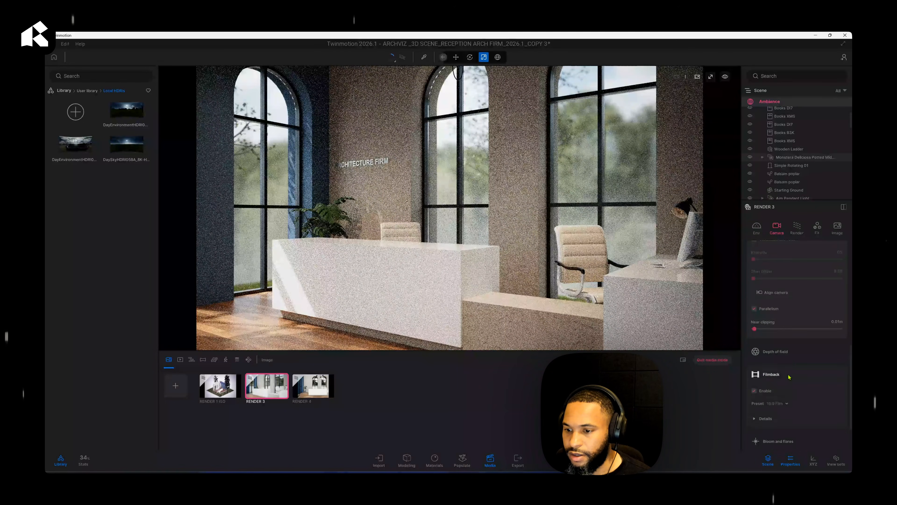
scroll(799, 363, down, 3)
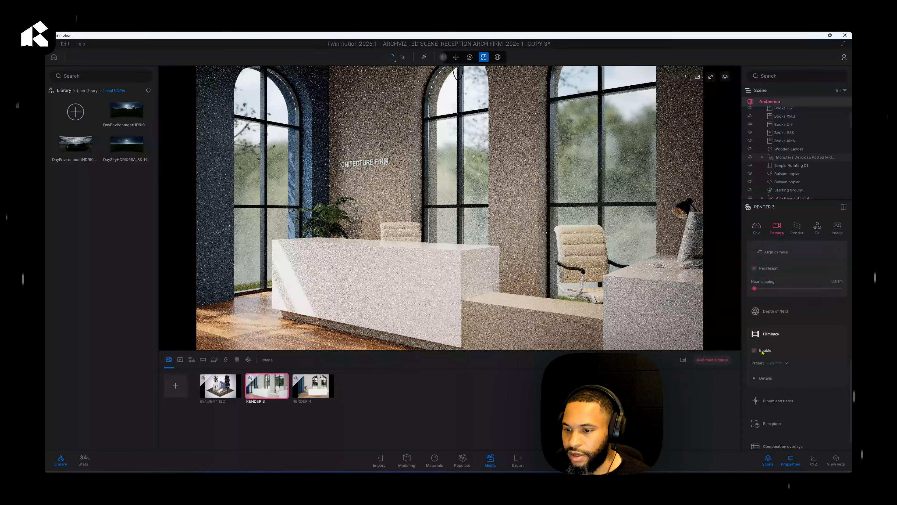
click(785, 364)
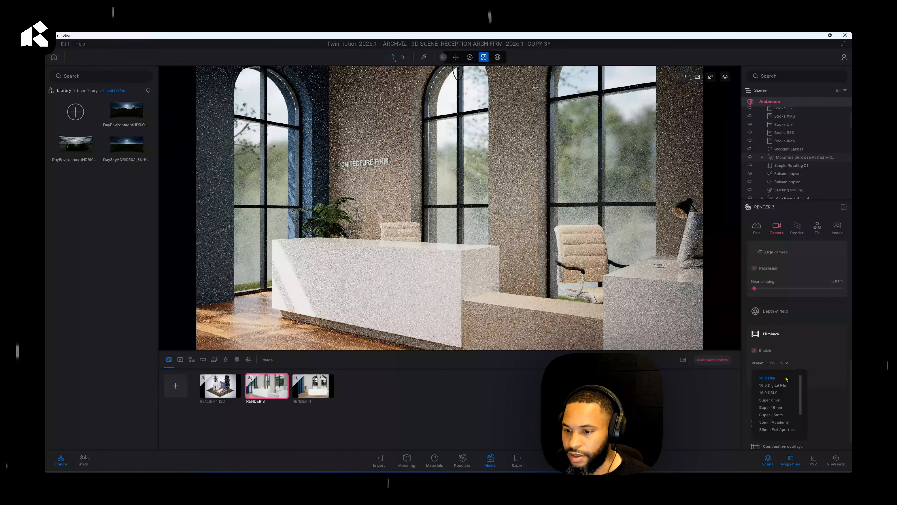
click(772, 415)
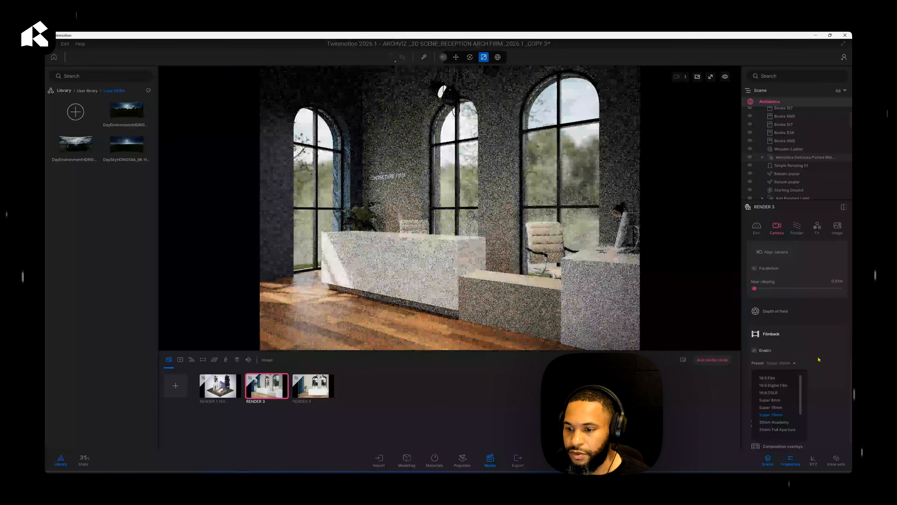
click(796, 363)
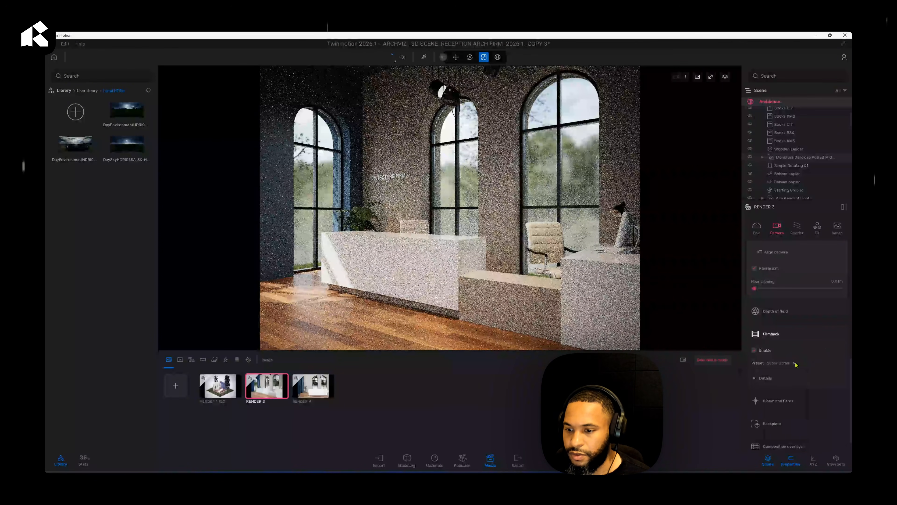
click(771, 382)
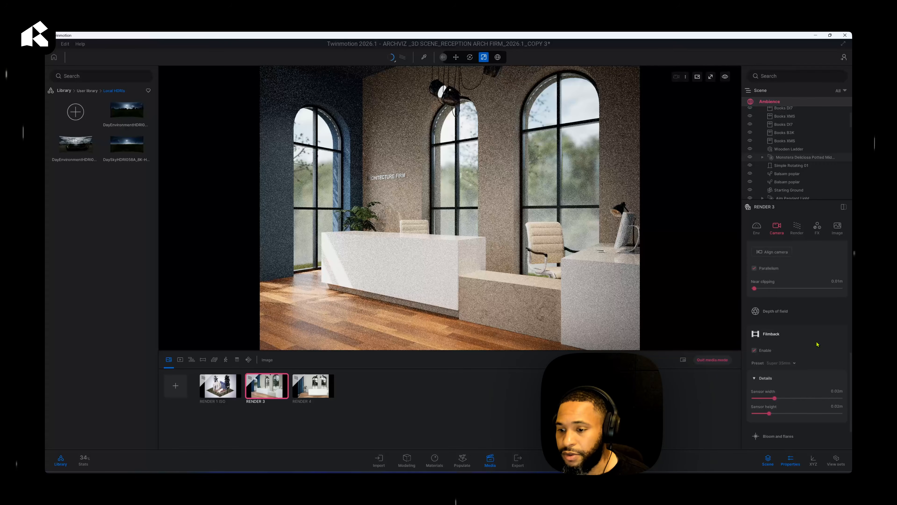
scroll(809, 358, down, 2)
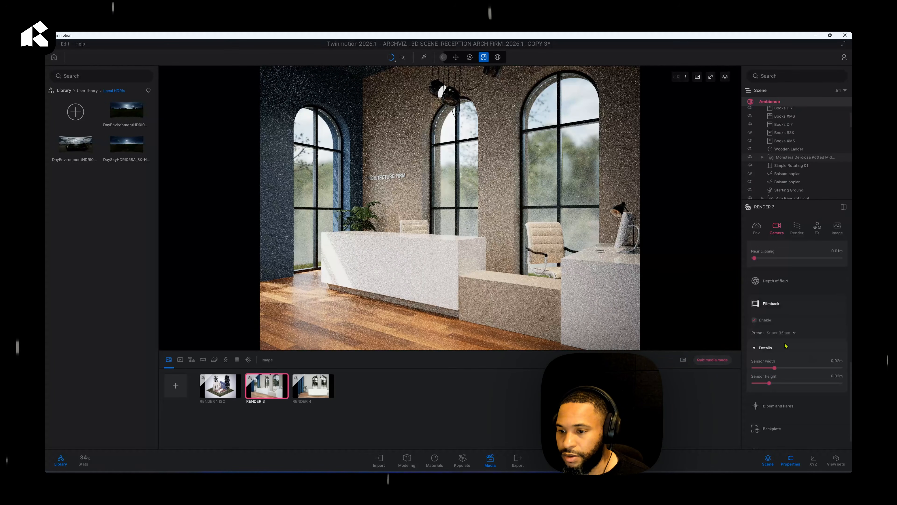
scroll(785, 333, down, 1)
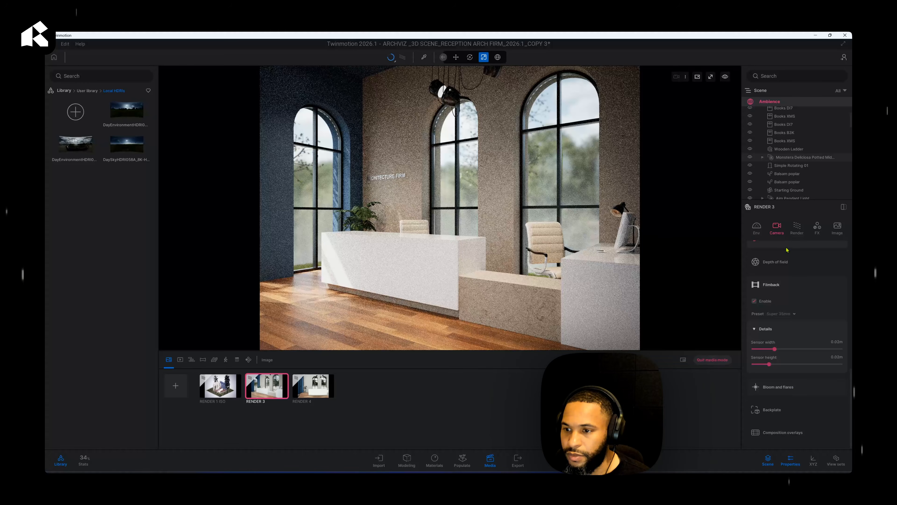
Step: Set the path tracer's samples per pixel for RENDER 3 to 1024
click(797, 232)
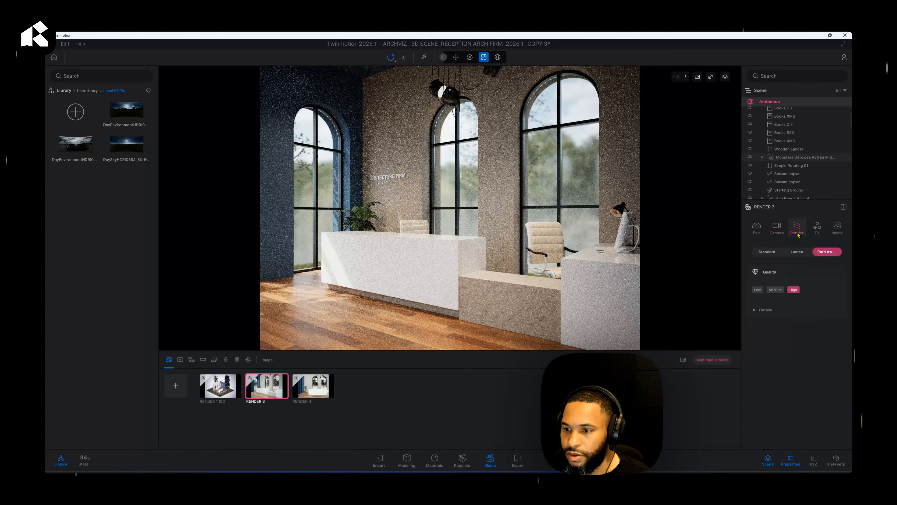
click(763, 314)
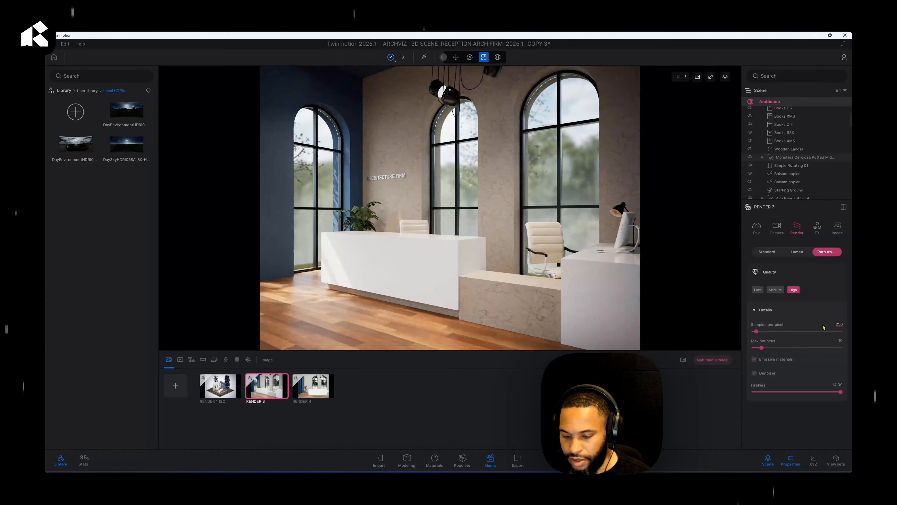
key(BackSpace)
key(BackSpace)
key(BackSpace)
text(1024)
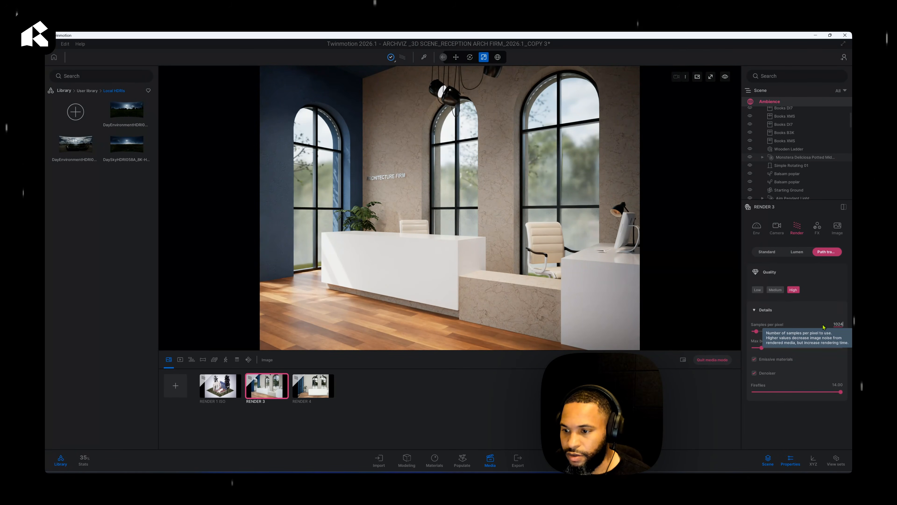
key(Return)
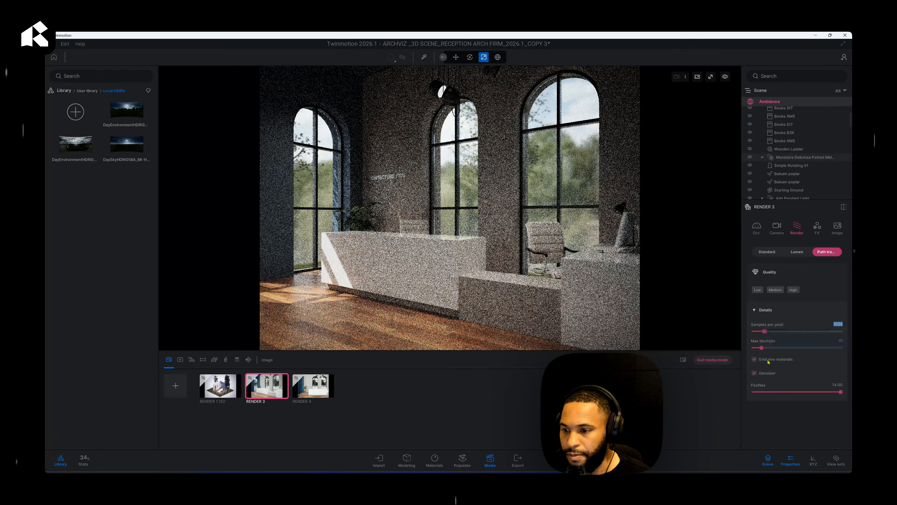
Step: Set the path tracer's maximum bounces for RENDER 3 to 30
click(839, 340)
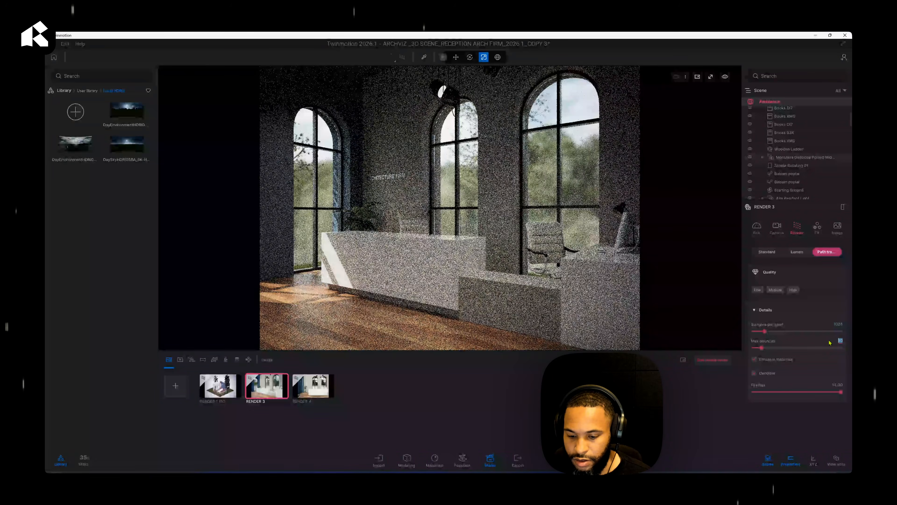
key(BackSpace)
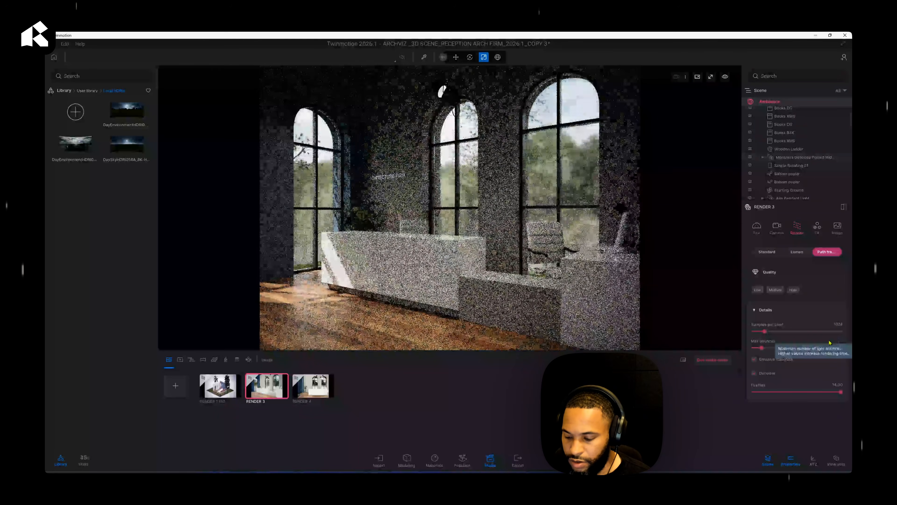
text(30)
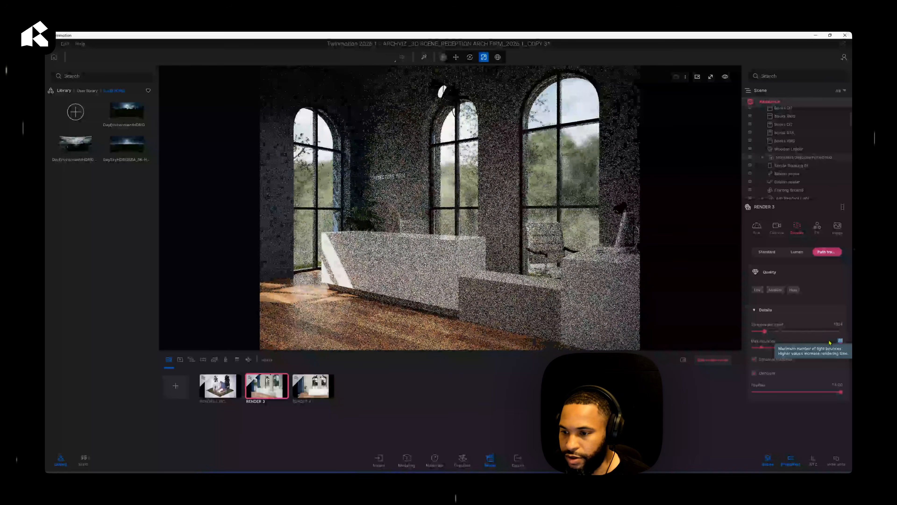
key(Return)
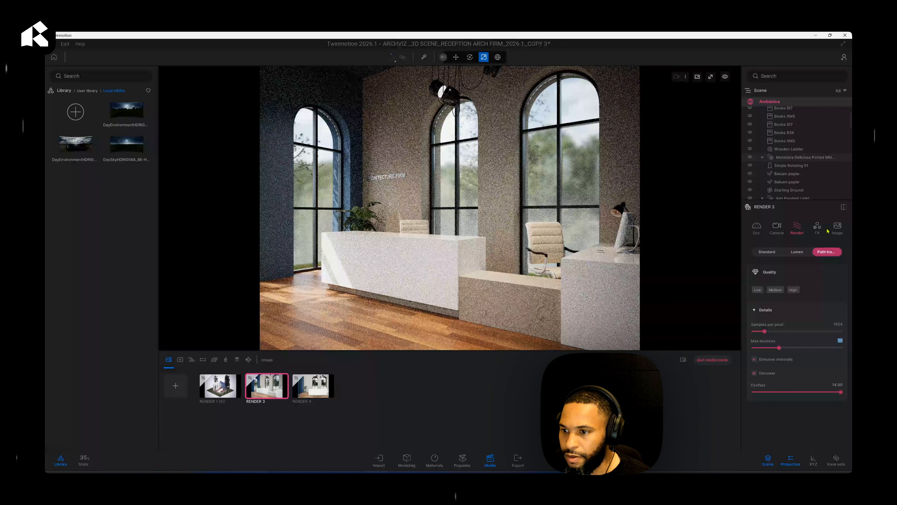
Step: Set the refinement contrast in the FX settings of RENDER 3 to 54%
click(819, 229)
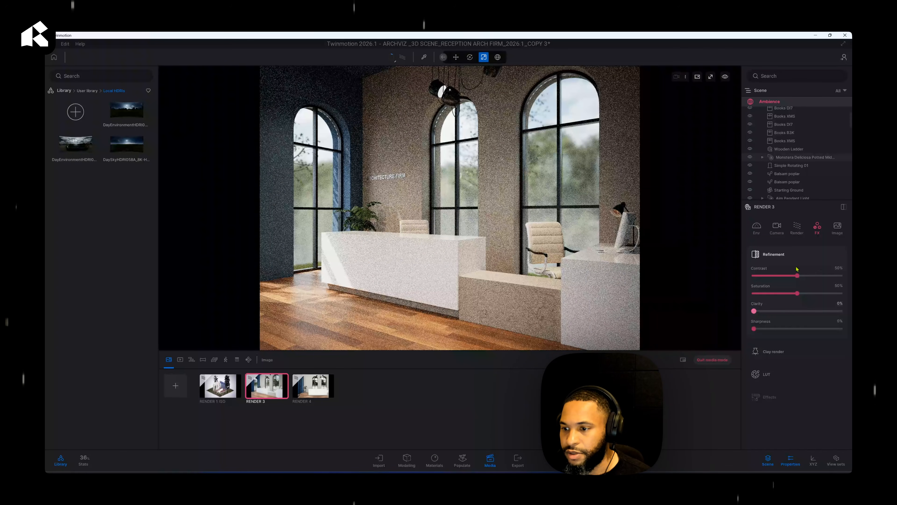
click(842, 267)
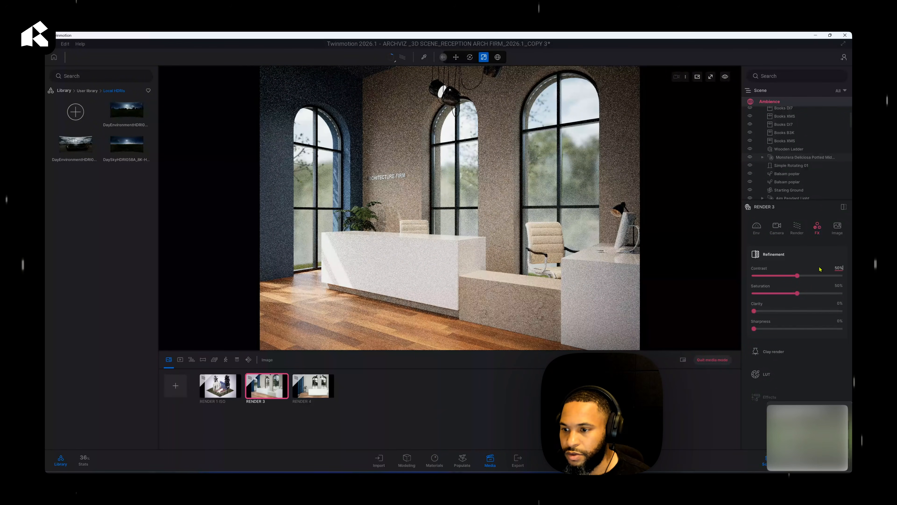
text(55)
key(Return)
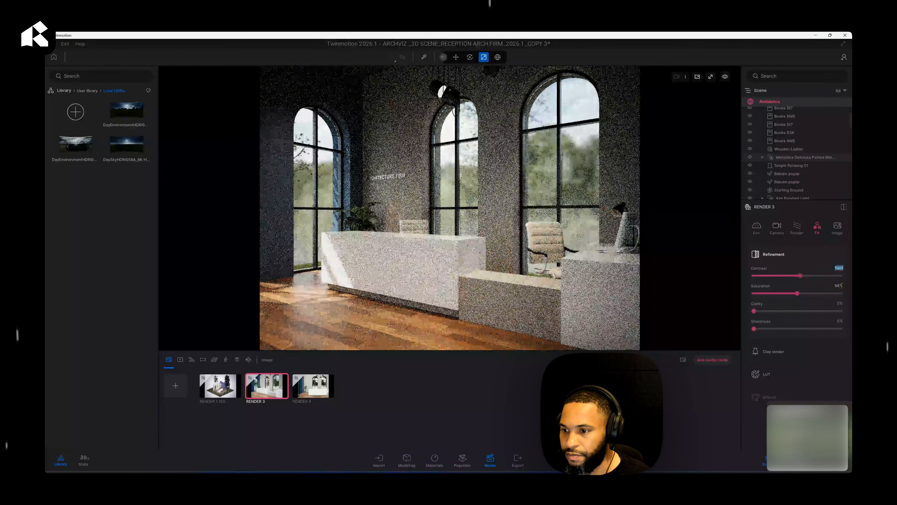
Step: Set the refinement saturation of RENDER 3 to 45%
click(822, 283)
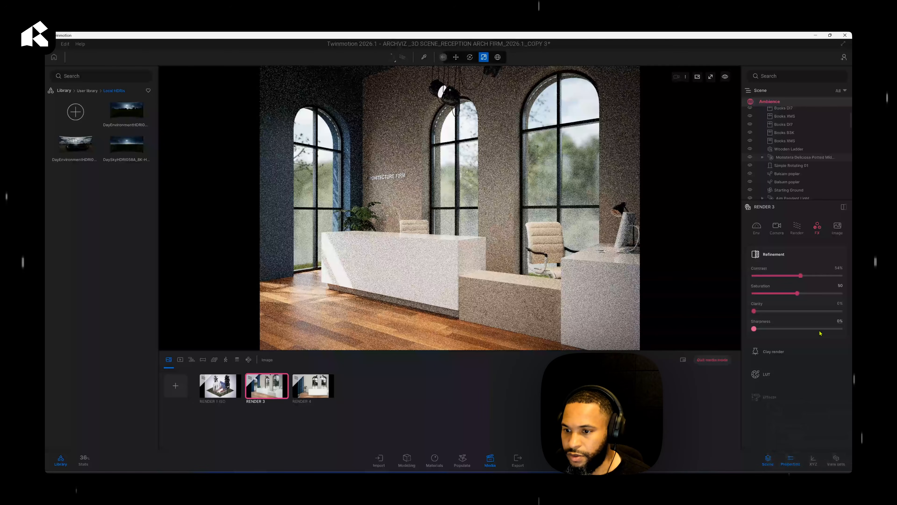
key(BackSpace)
key(BackSpace)
key(BackSpace)
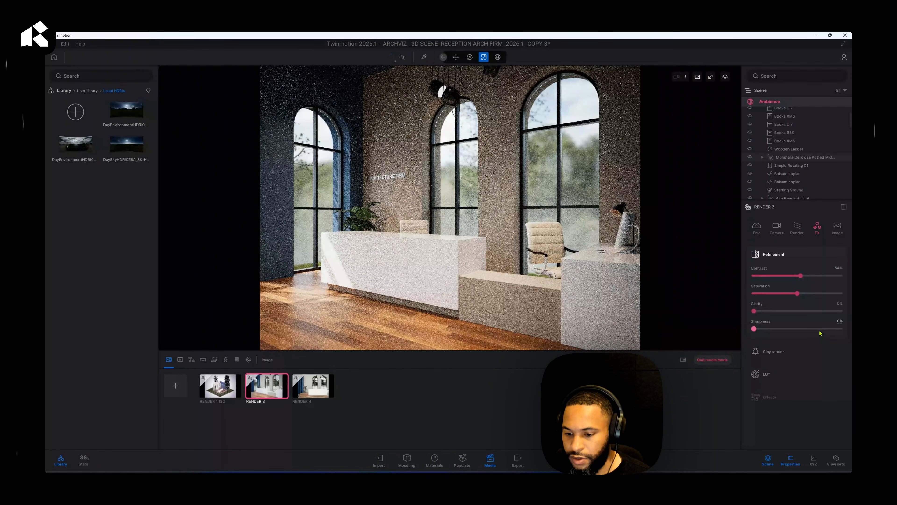
text(45)
key(Return)
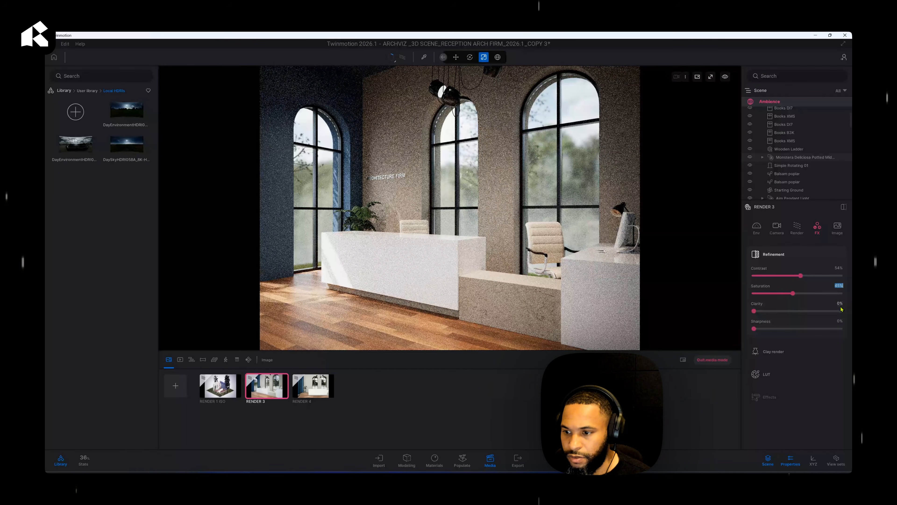
Step: Try a refinement clarity of 90% for RENDER 3, and reduce it to 25%
click(827, 303)
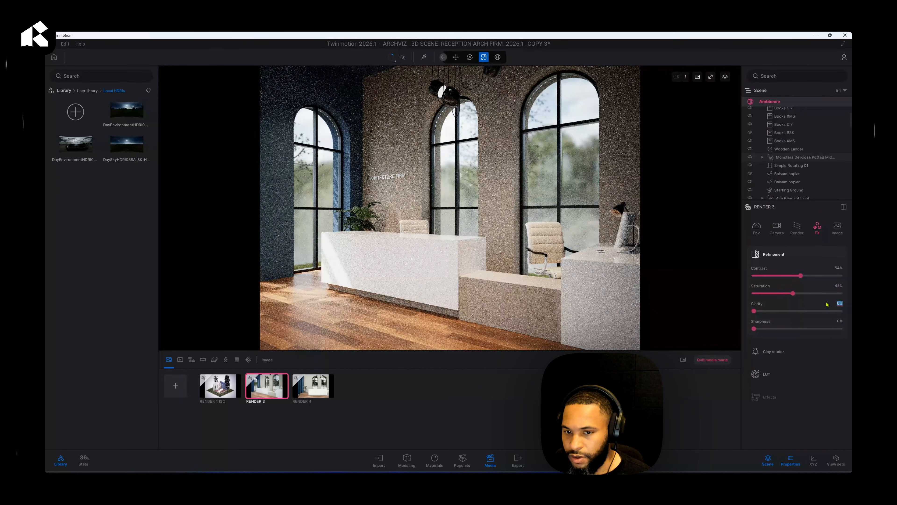
text(90)
key(Return)
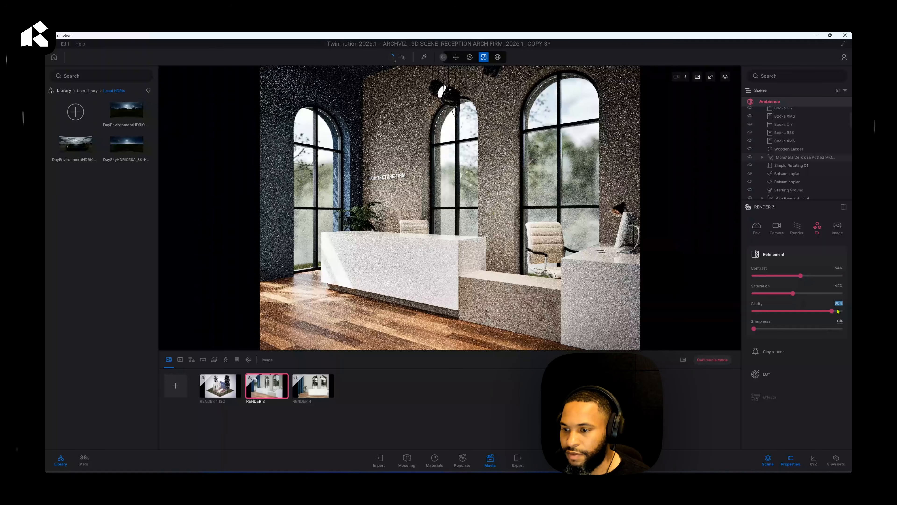
drag(827, 311, 779, 314)
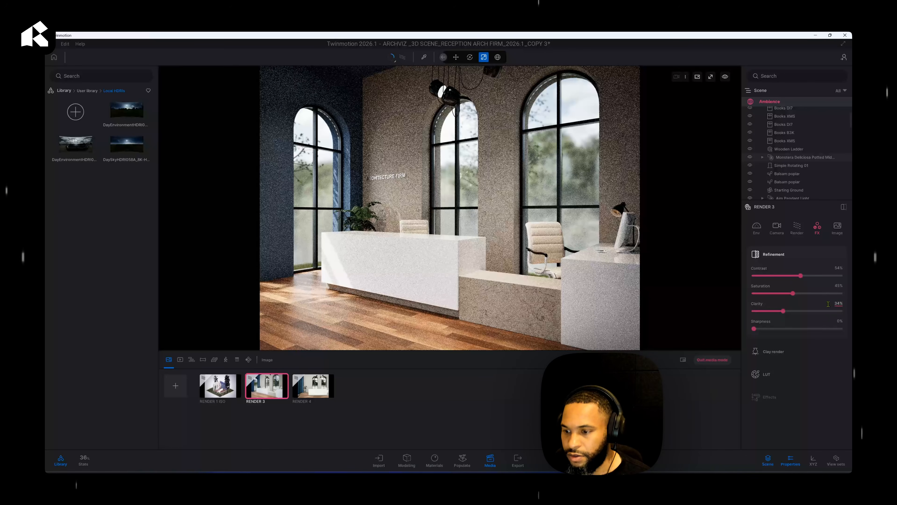
click(838, 303)
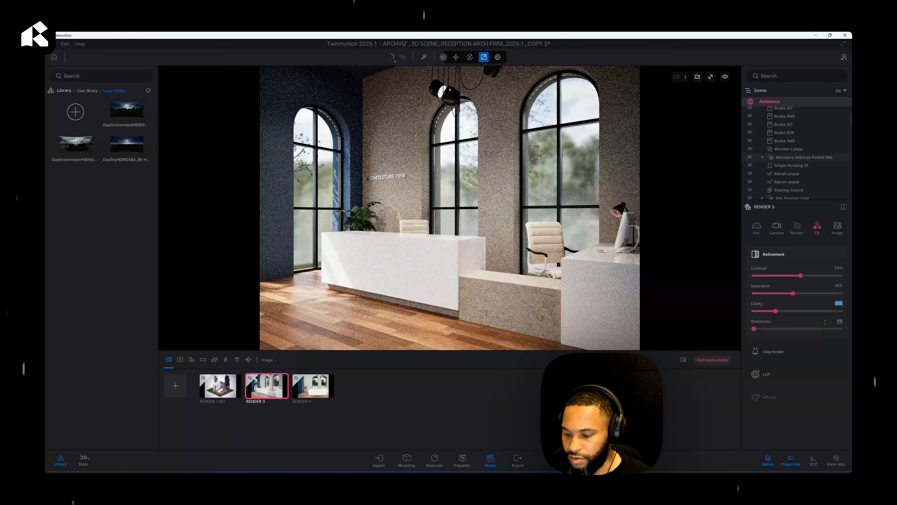
Step: Set the refinement sharpness of RENDER 3 to 5%
click(840, 321)
text(5)
key(Return)
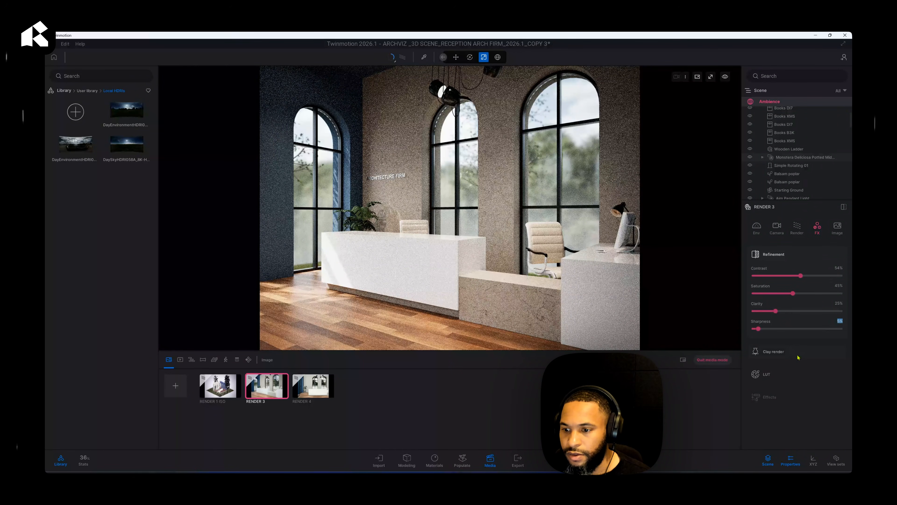
Step: Expand the LUT settings of RENDER 3 and browse the standard lookup tables
click(786, 377)
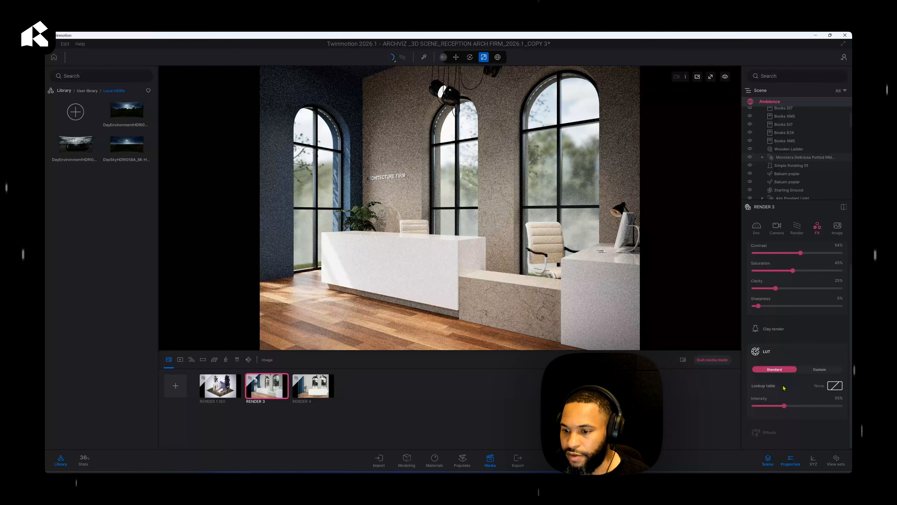
click(836, 388)
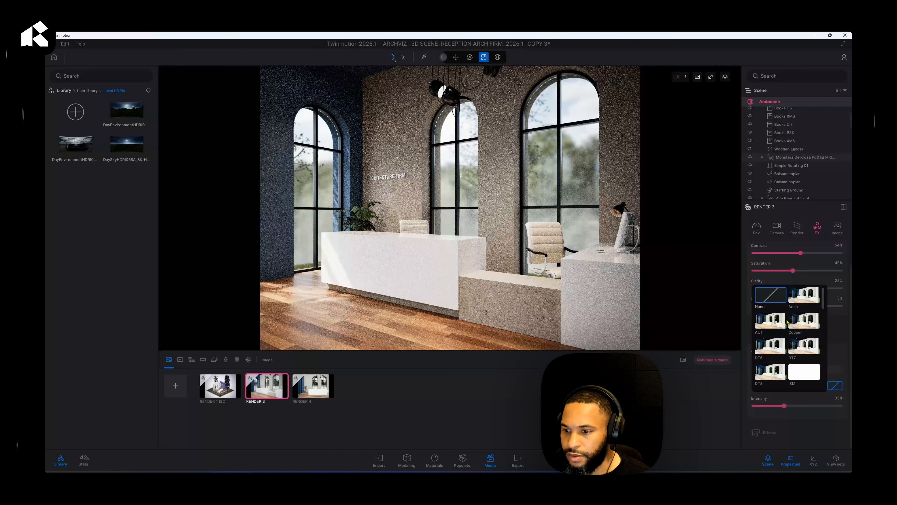
scroll(794, 327, down, 3)
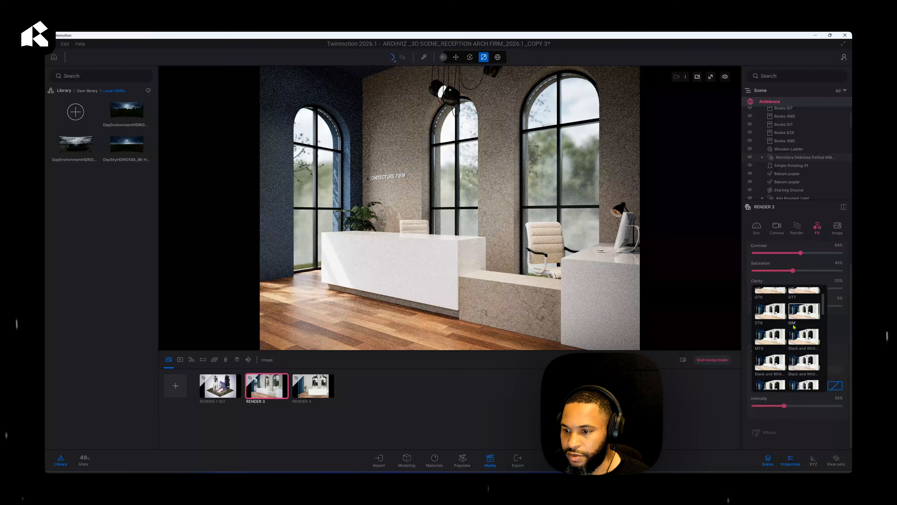
scroll(793, 327, down, 1)
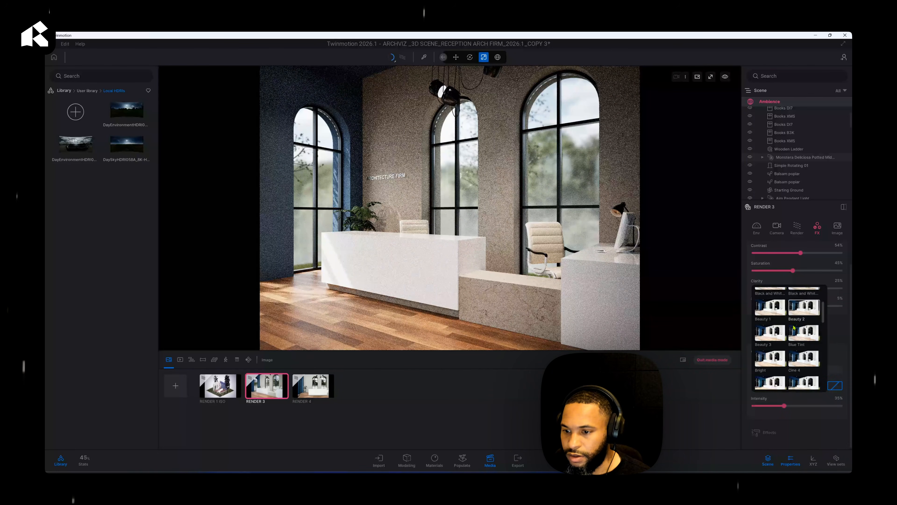
scroll(794, 328, down, 5)
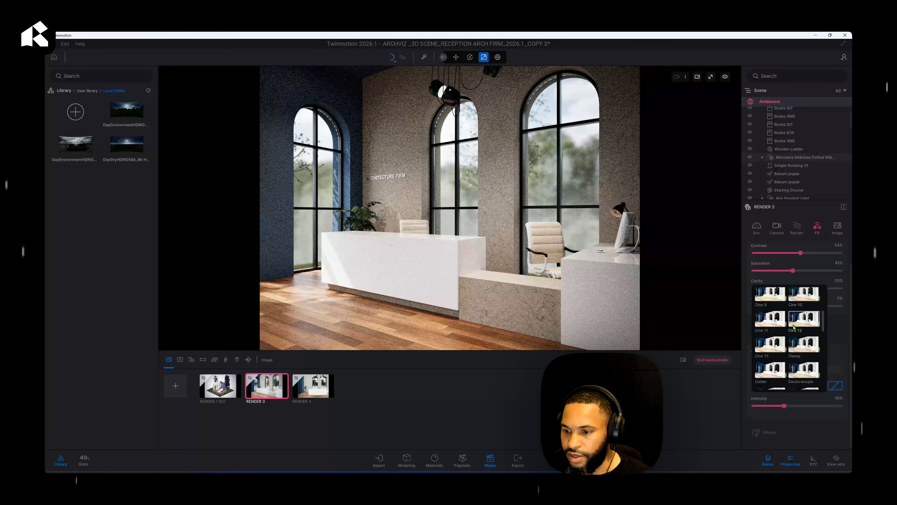
scroll(794, 327, down, 3)
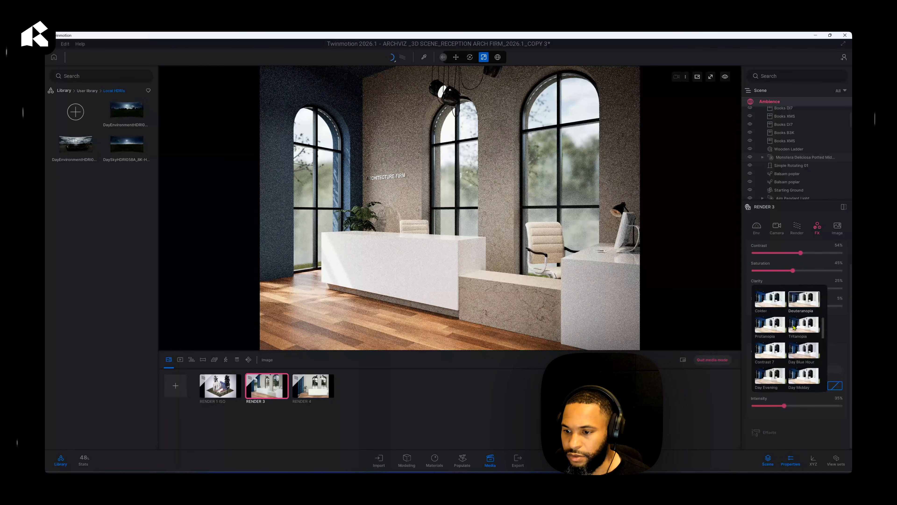
scroll(794, 327, down, 4)
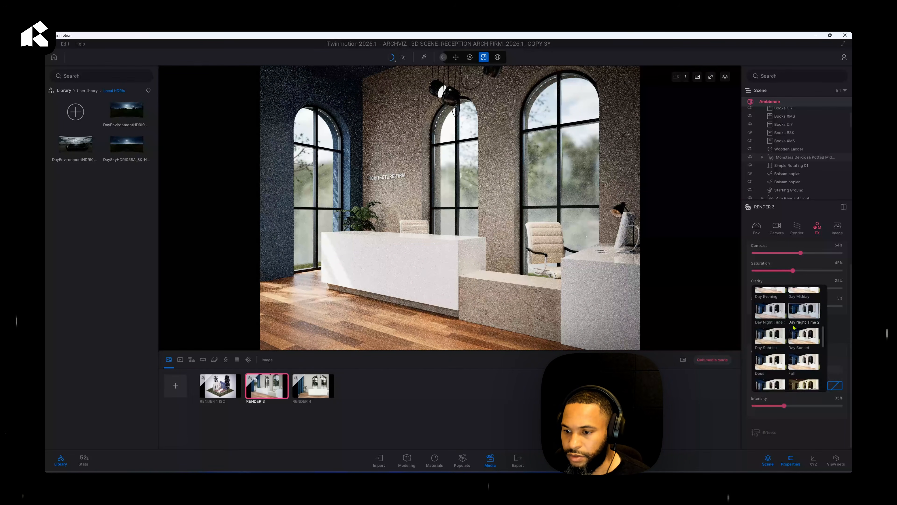
scroll(794, 327, down, 5)
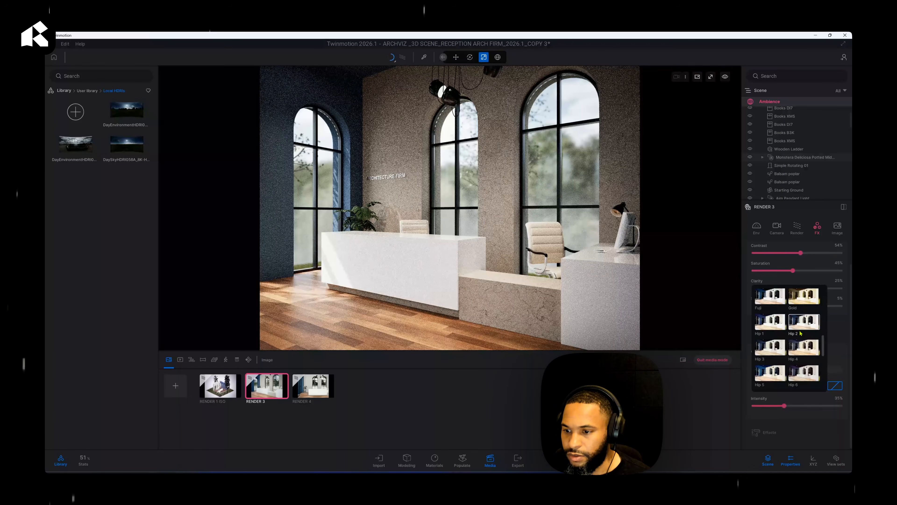
scroll(800, 333, down, 1)
Step: Try the Hip 4 and Hip 5 lookup tables on RENDER 3
click(799, 334)
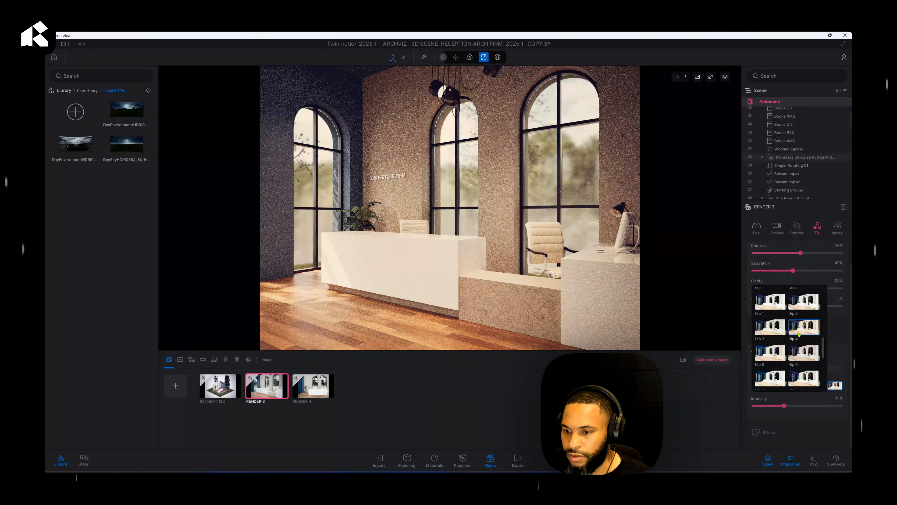
scroll(798, 332, down, 1)
click(779, 334)
scroll(792, 336, down, 1)
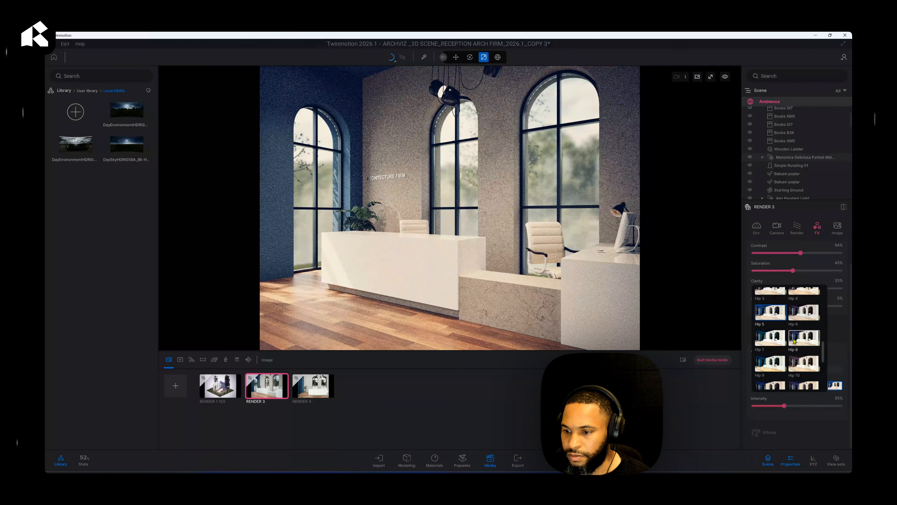
Step: Apply the Vice 4 lookup table to RENDER 3 and close the lookup table list
scroll(794, 340, down, 4)
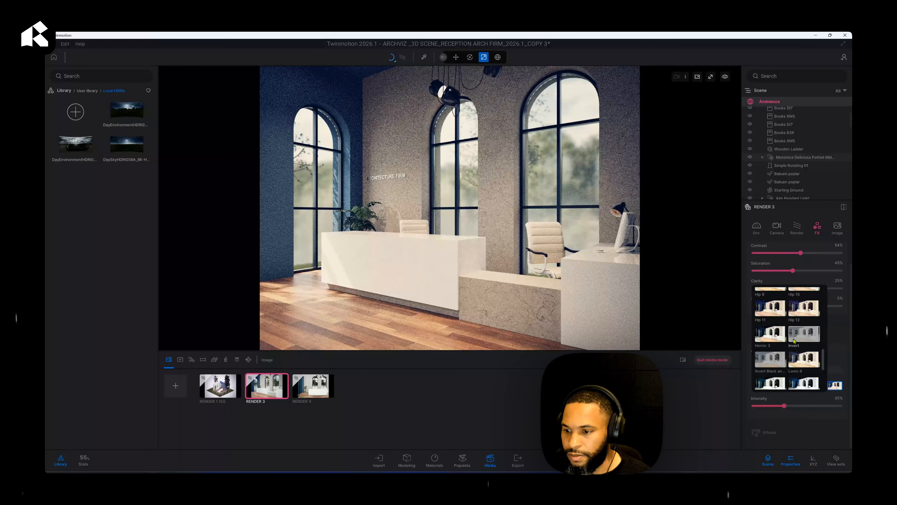
scroll(794, 340, down, 1)
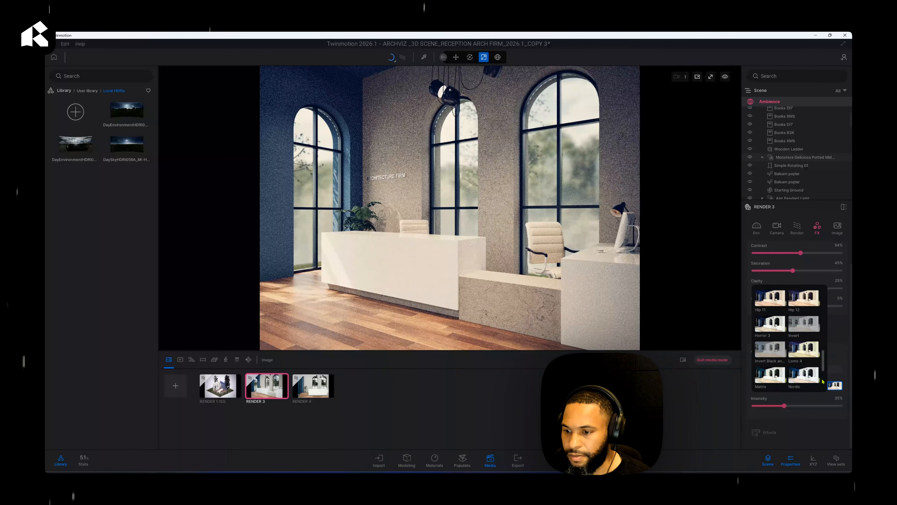
scroll(823, 381, down, 4)
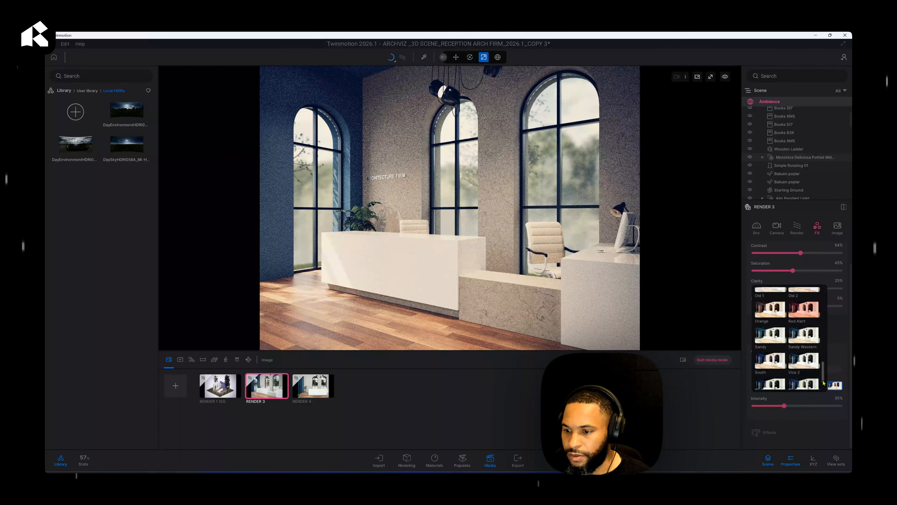
scroll(824, 382, down, 1)
click(801, 374)
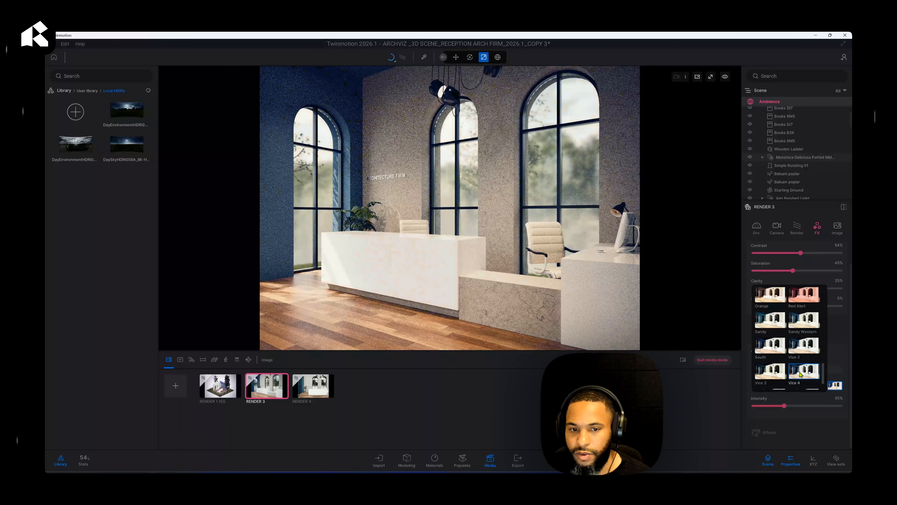
click(842, 335)
scroll(836, 365, down, 3)
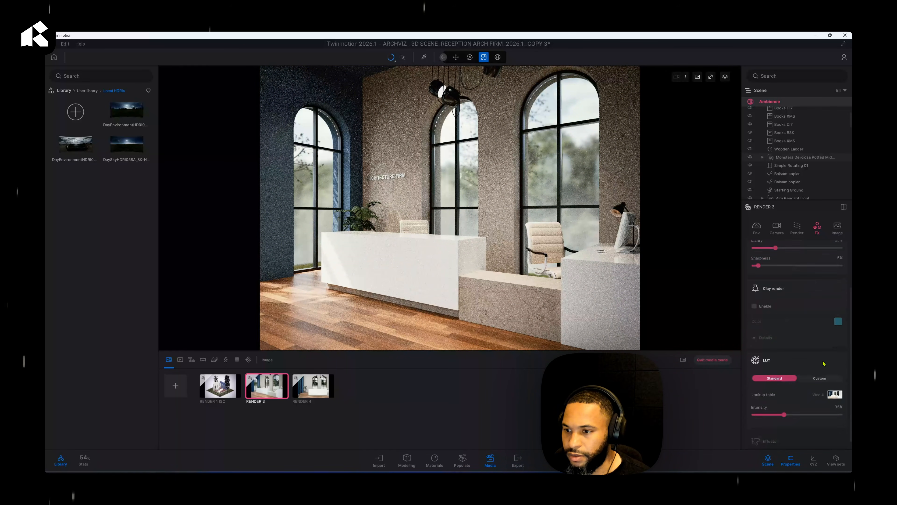
Step: Expand the format details in the image settings of RENDER 3 and enable tiled rendering
click(835, 227)
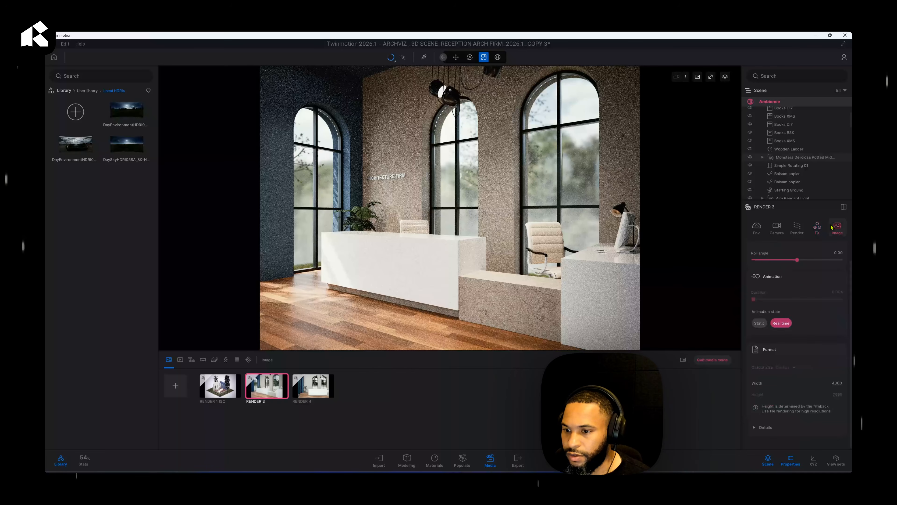
scroll(800, 326, up, 1)
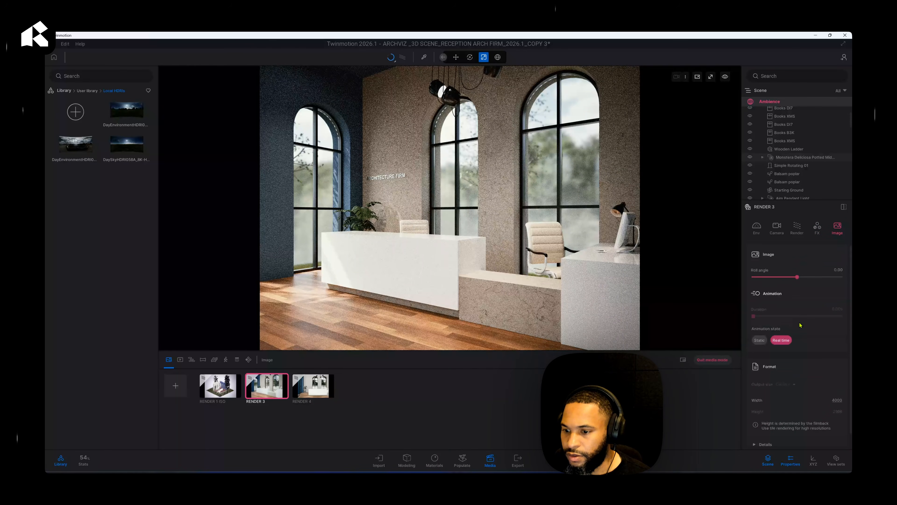
scroll(800, 325, down, 1)
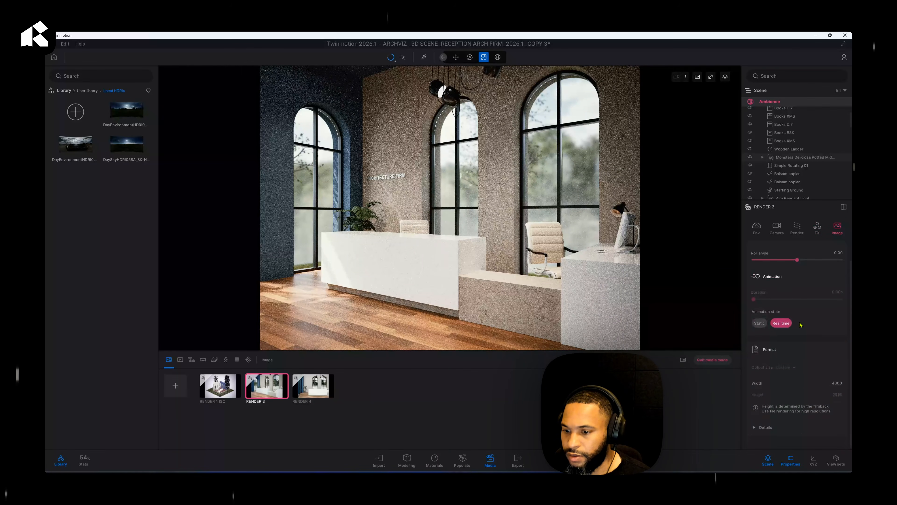
click(770, 428)
scroll(768, 423, down, 2)
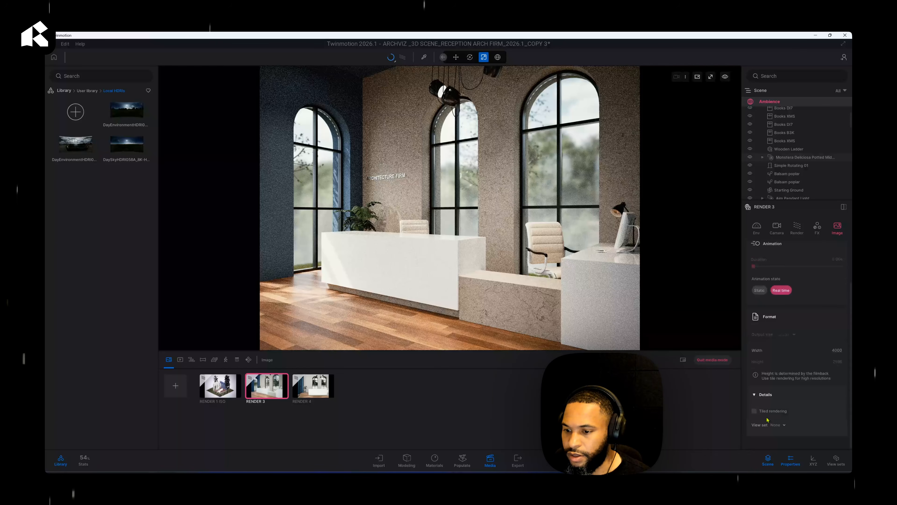
click(763, 410)
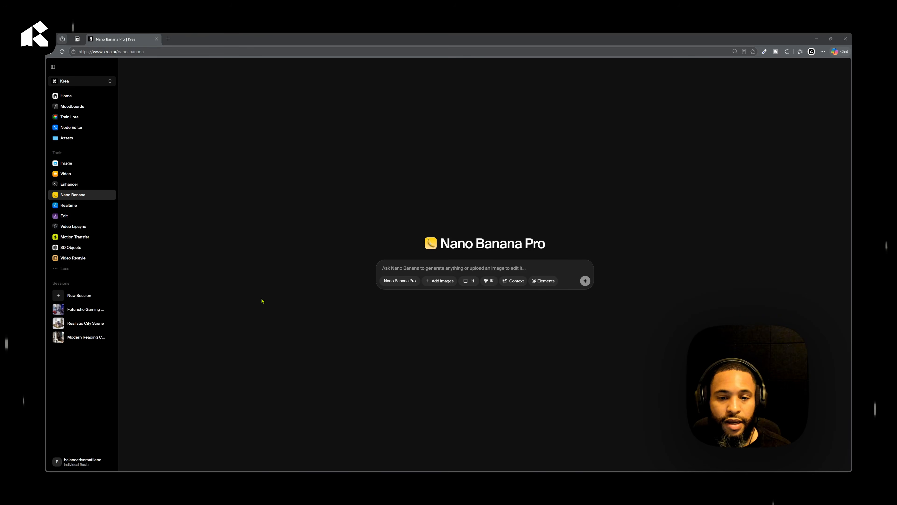
Step: Switch to Krea's Nano Banana tool, keep the aspect ratio at 1:1, and view the available models
click(469, 280)
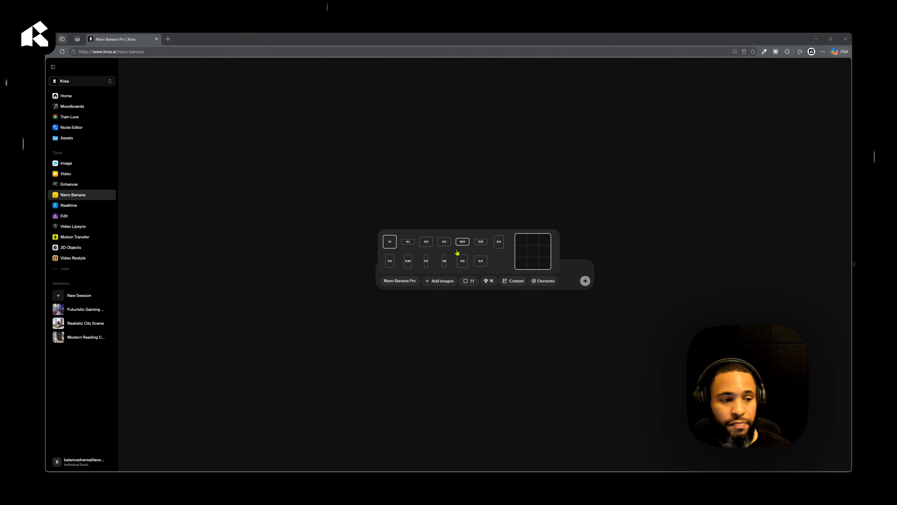
click(390, 243)
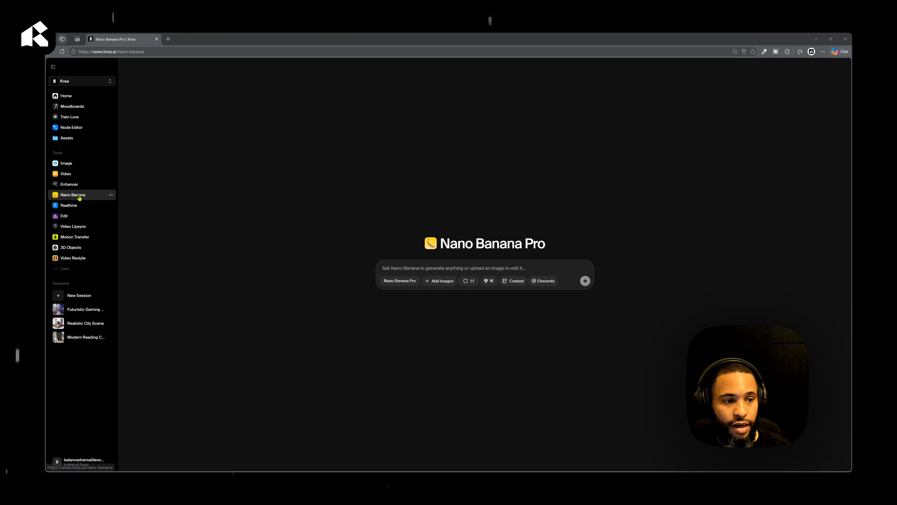
click(400, 281)
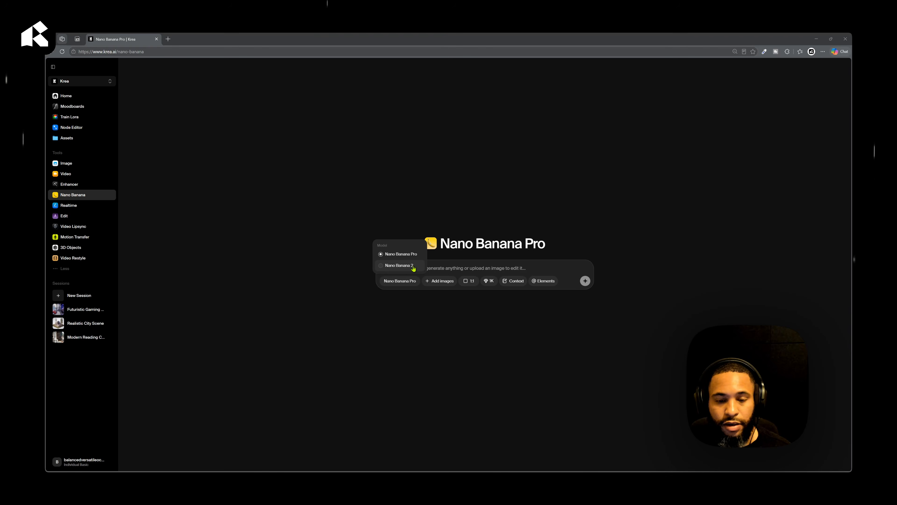
Step: Try the 9:16 aspect ratio for Nano Banana Pro and view the image upload and resolution options
click(444, 281)
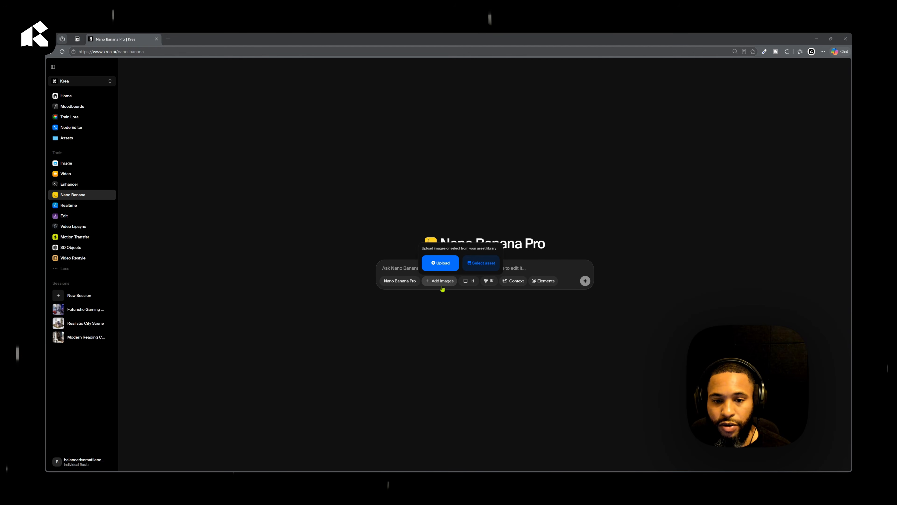
click(467, 282)
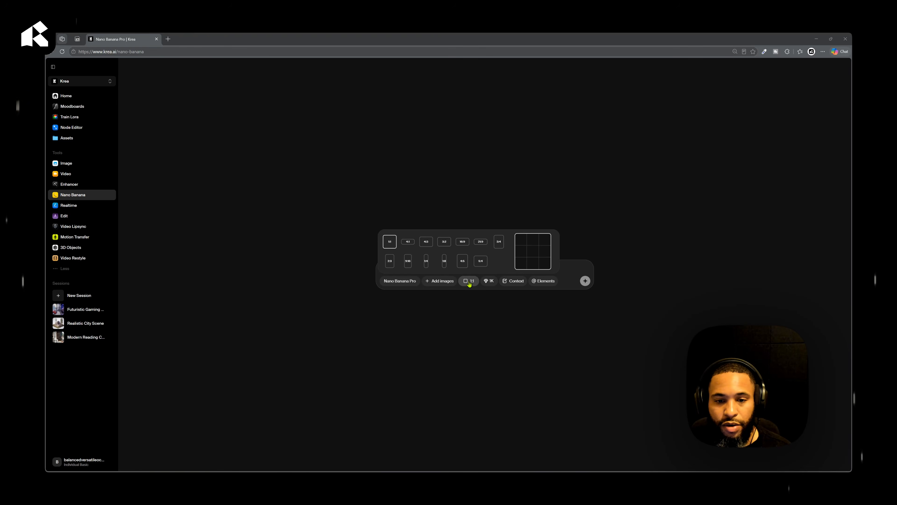
click(408, 262)
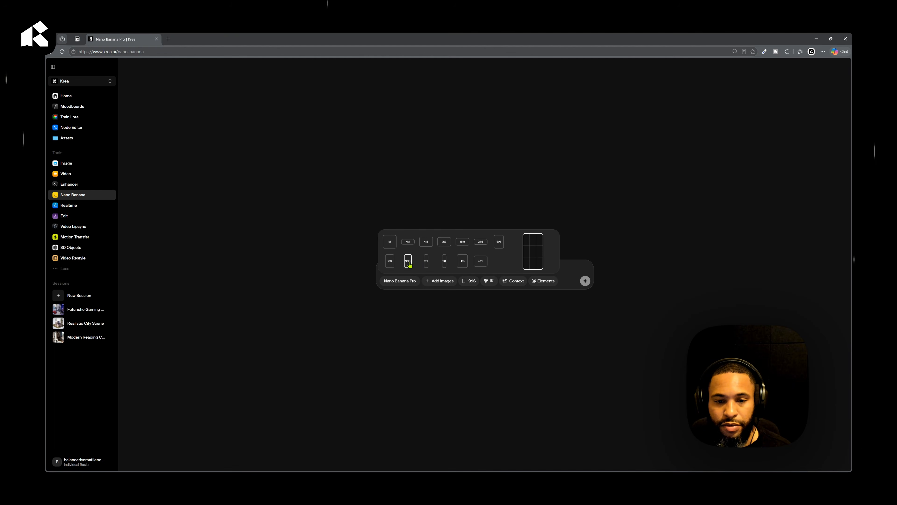
click(490, 281)
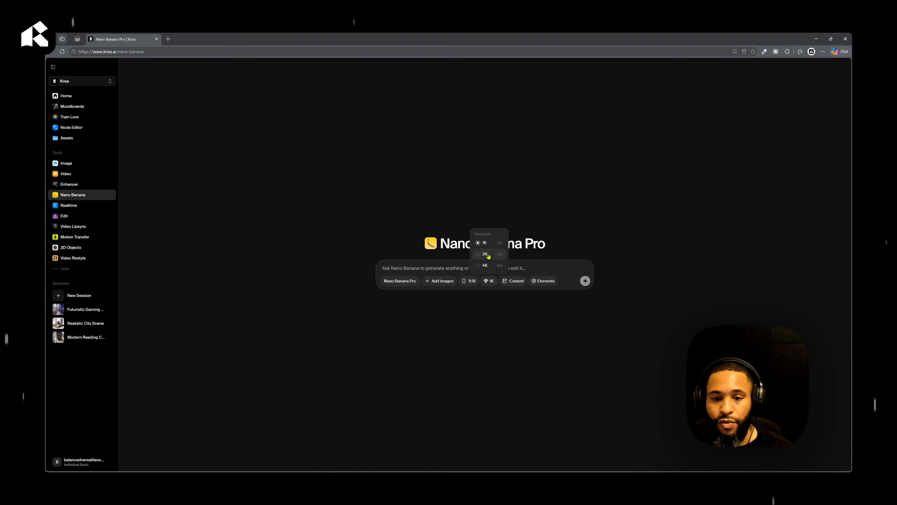
Step: Add the photorealistic architecture firm reception prompt with two interacting architects as Nano Banana context and close the Context Editor
click(515, 282)
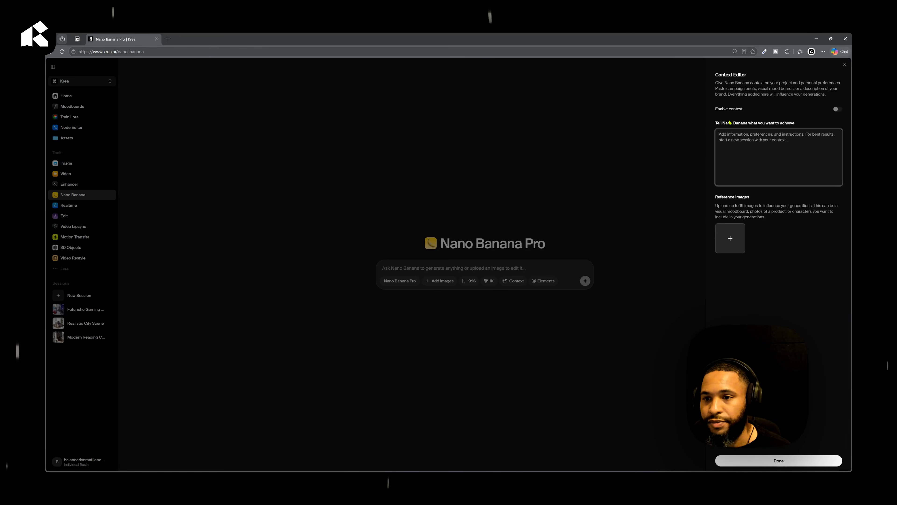
click(758, 142)
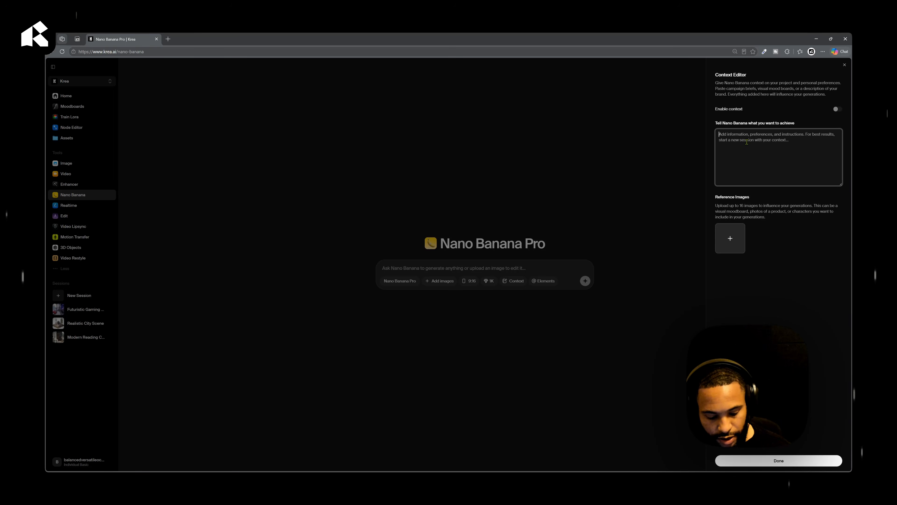
key(ctrl+v)
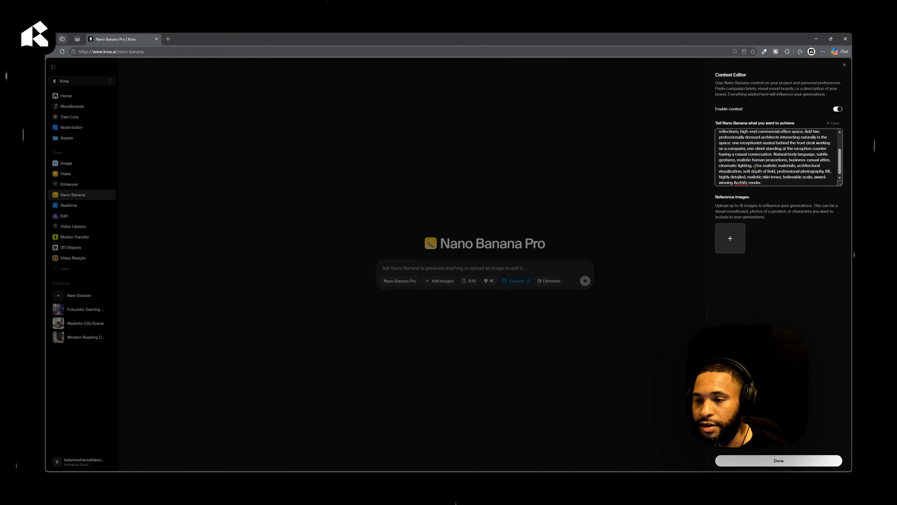
scroll(755, 167, up, 2)
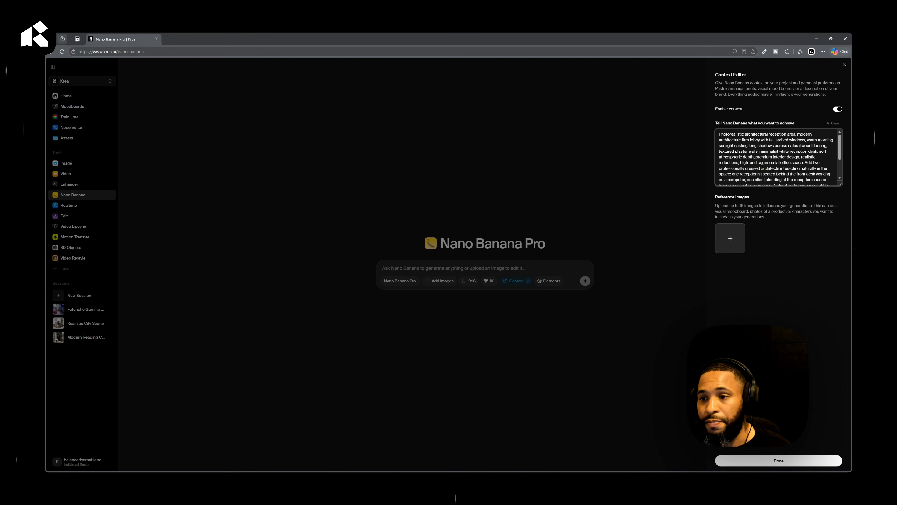
scroll(770, 165, down, 3)
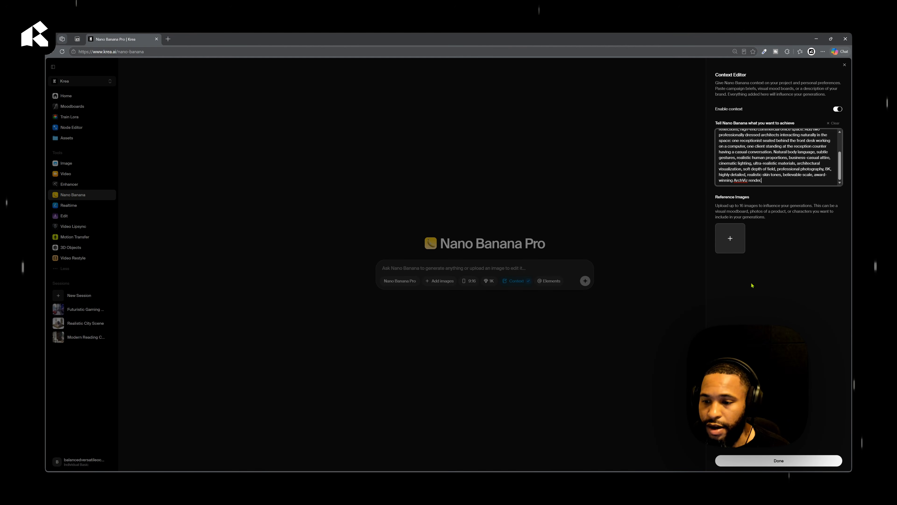
click(797, 462)
Step: Upload the second "Reception Arch Firm" render as the input image
mouse_move(451, 280)
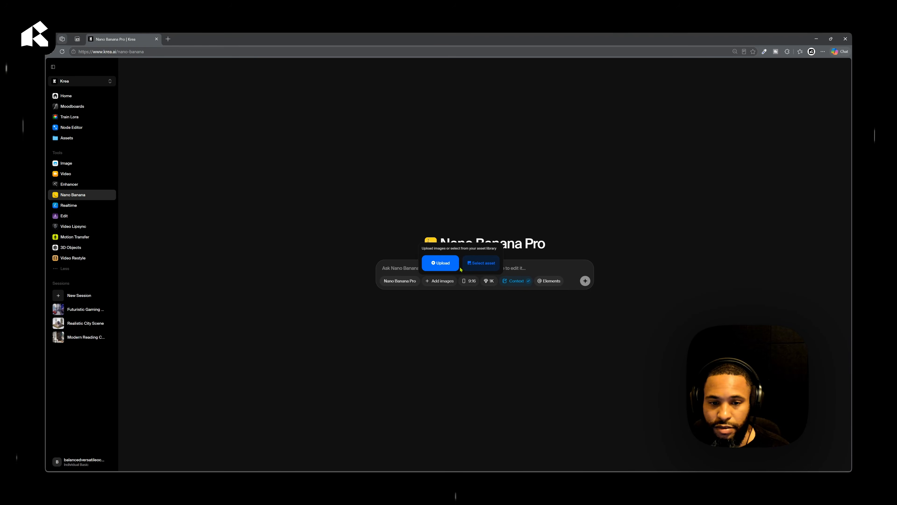
click(444, 268)
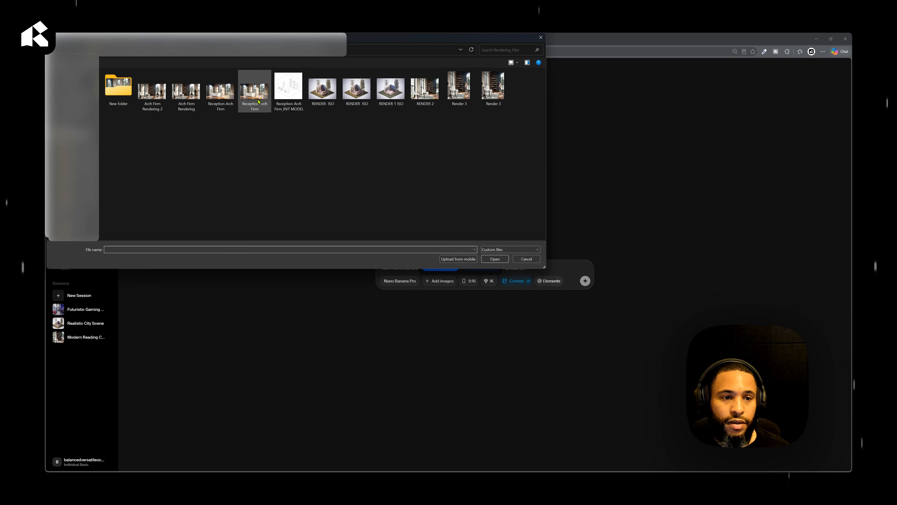
click(255, 91)
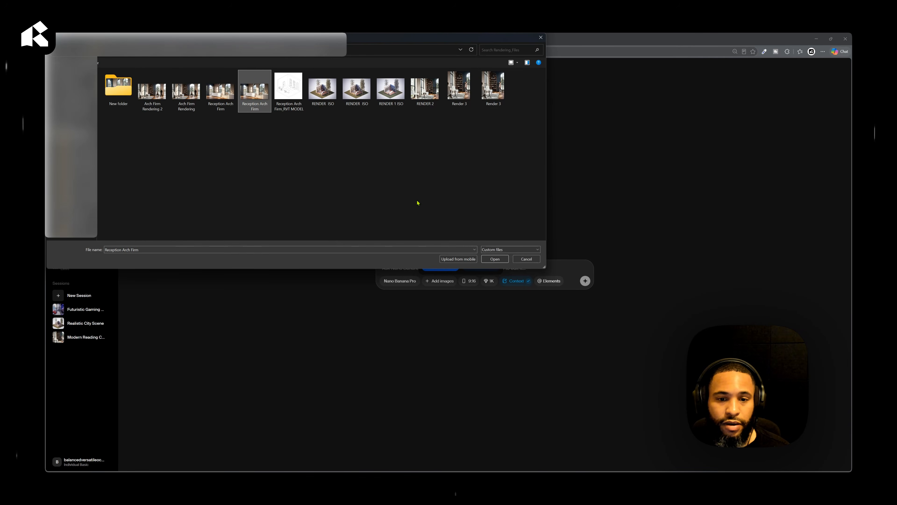
click(495, 259)
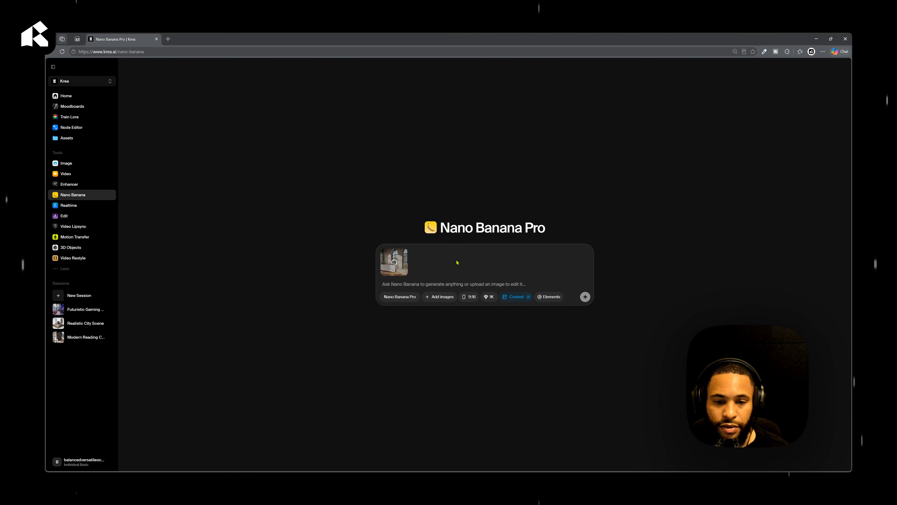
Step: Set the output aspect ratio to 1:1 and the resolution to 4K
click(470, 297)
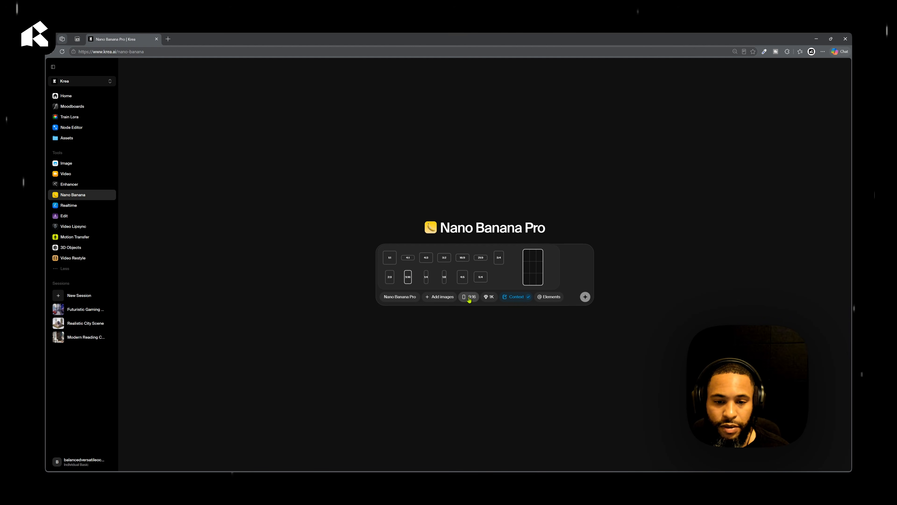
click(392, 262)
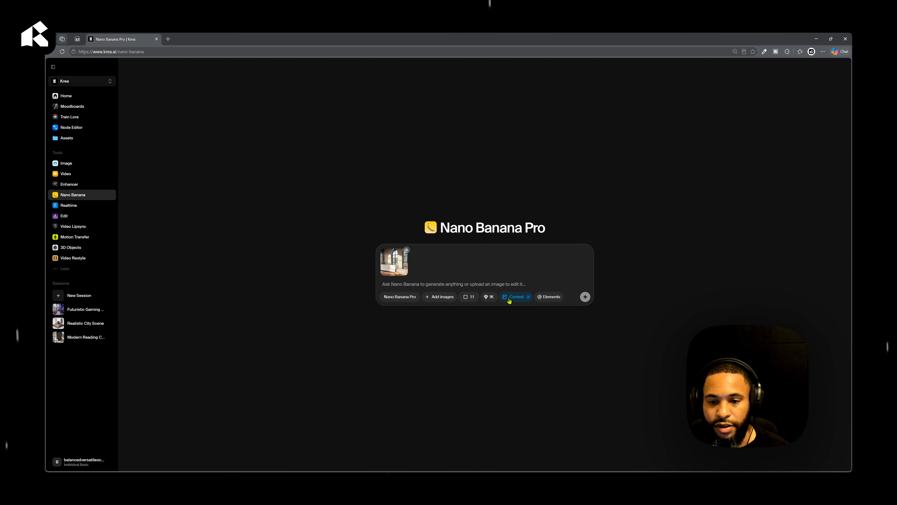
click(490, 297)
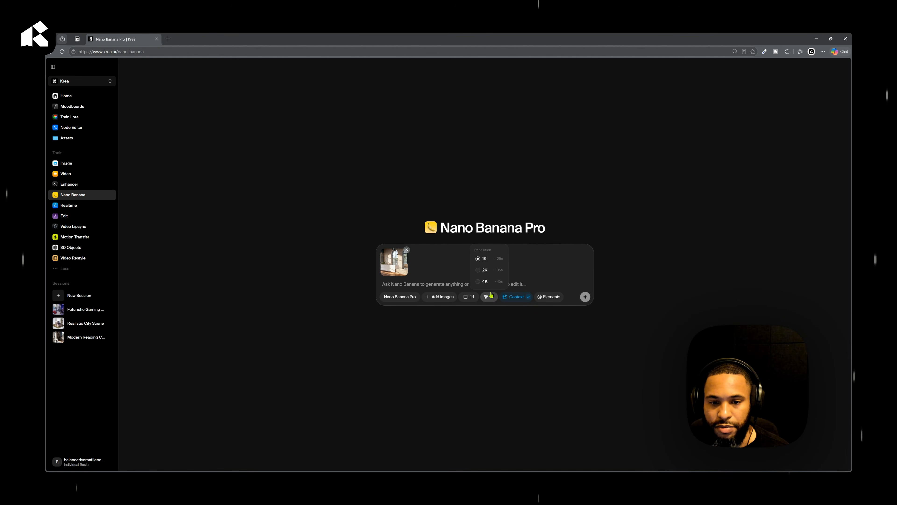
click(480, 282)
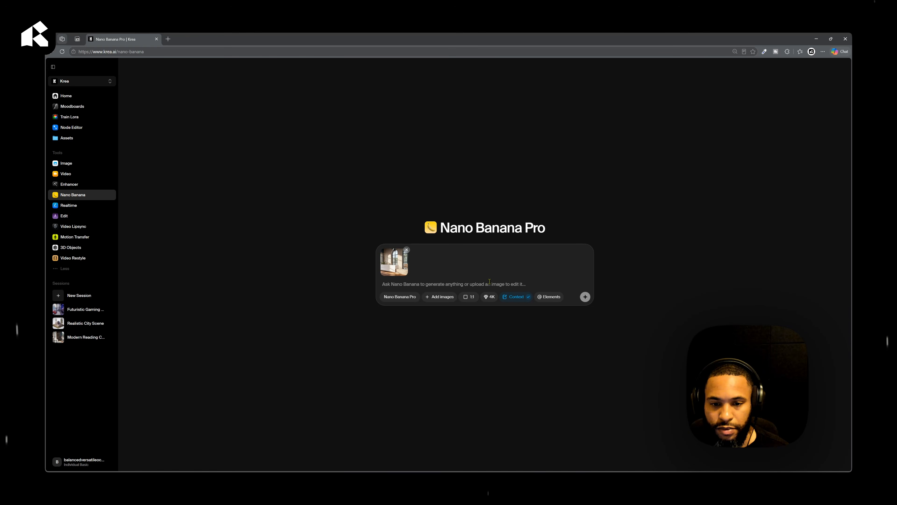
Step: Paste the photorealistic reception area prompt into the image request, review it, and generate the image
click(504, 286)
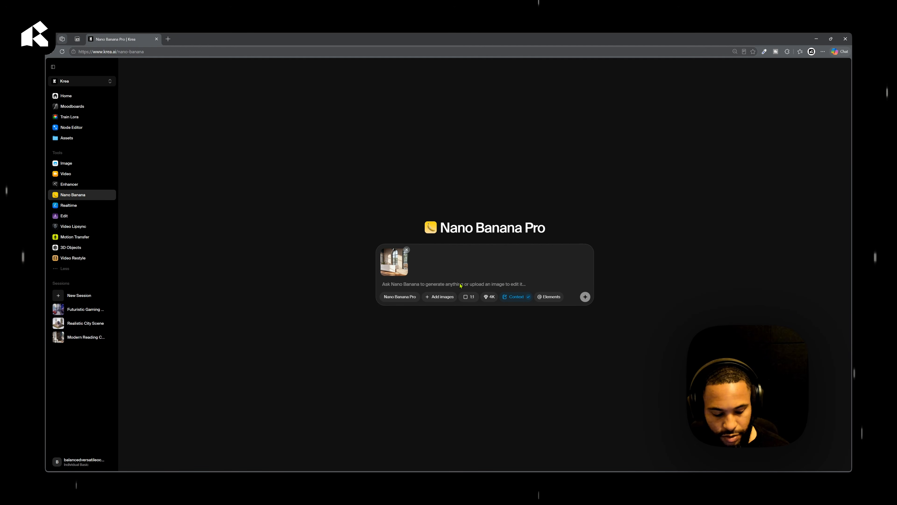
key(ctrl+v)
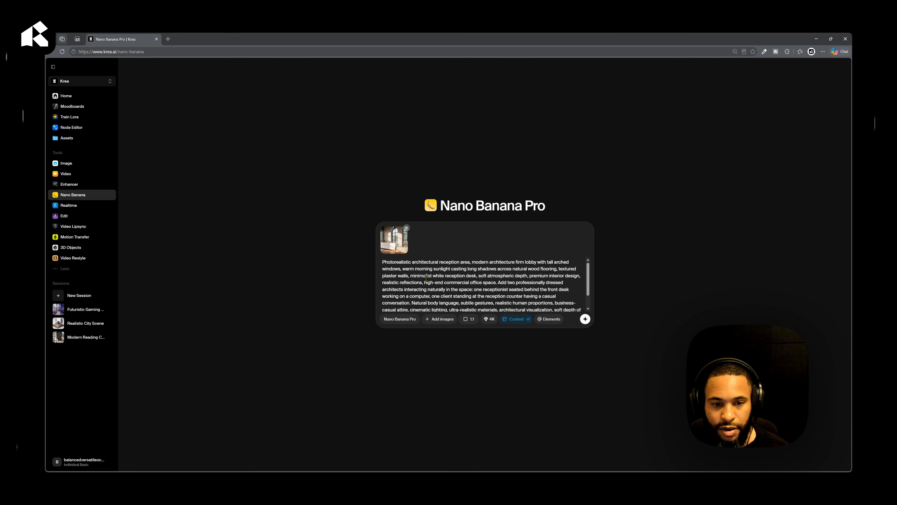
scroll(426, 278, down, 2)
scroll(426, 278, up, 2)
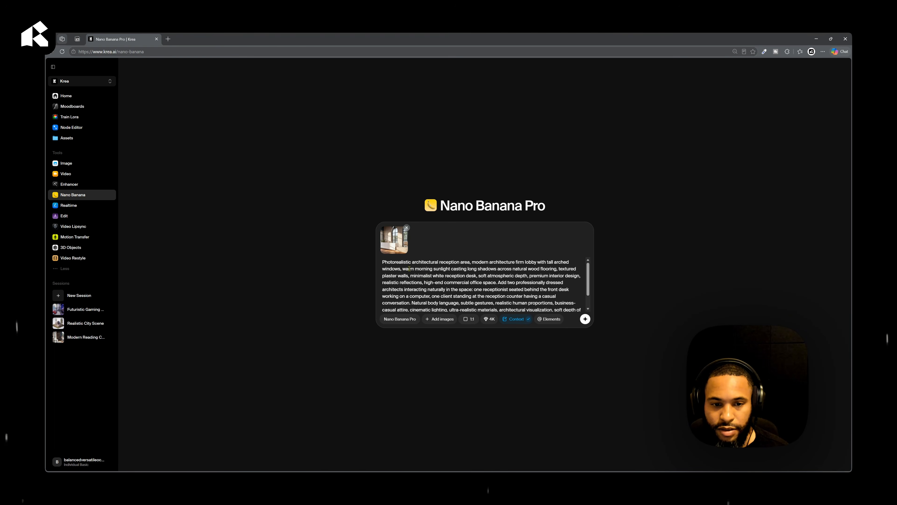
scroll(487, 290, down, 2)
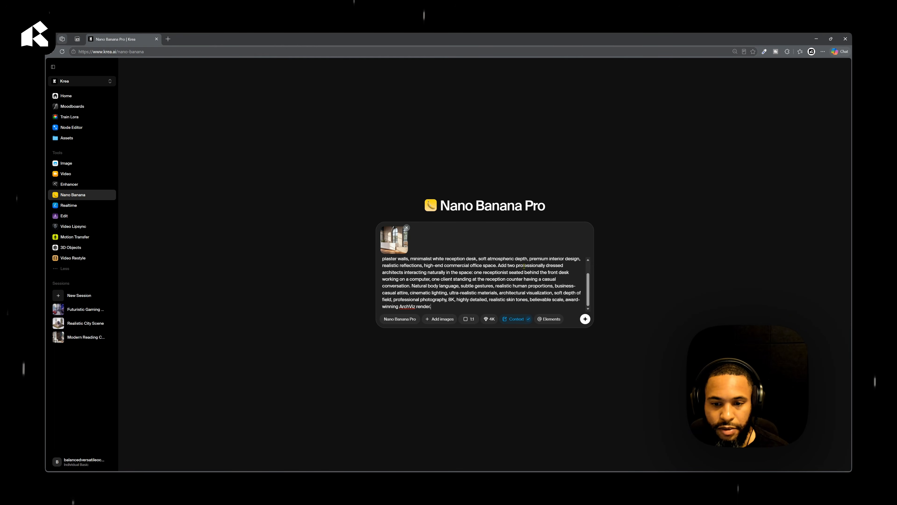
click(585, 320)
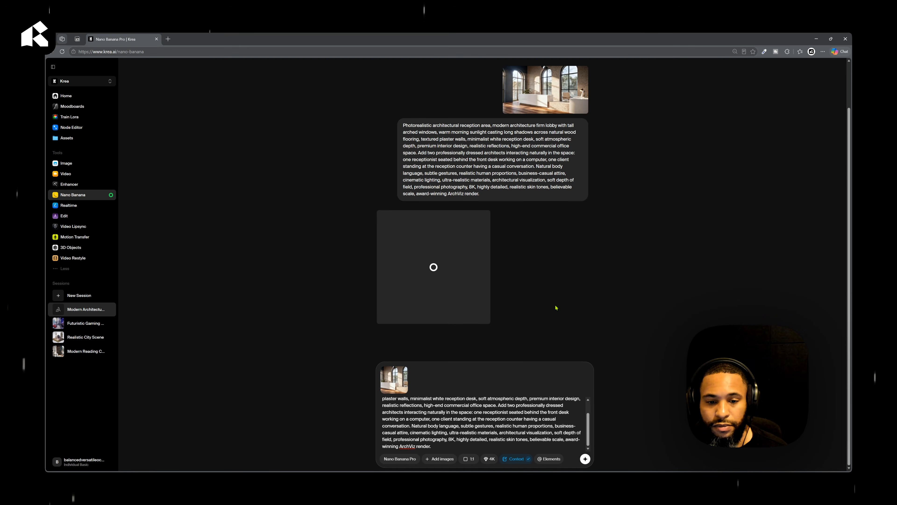
Step: Open the generated reception image with the two people in the full-size viewer
scroll(556, 307, up, 2)
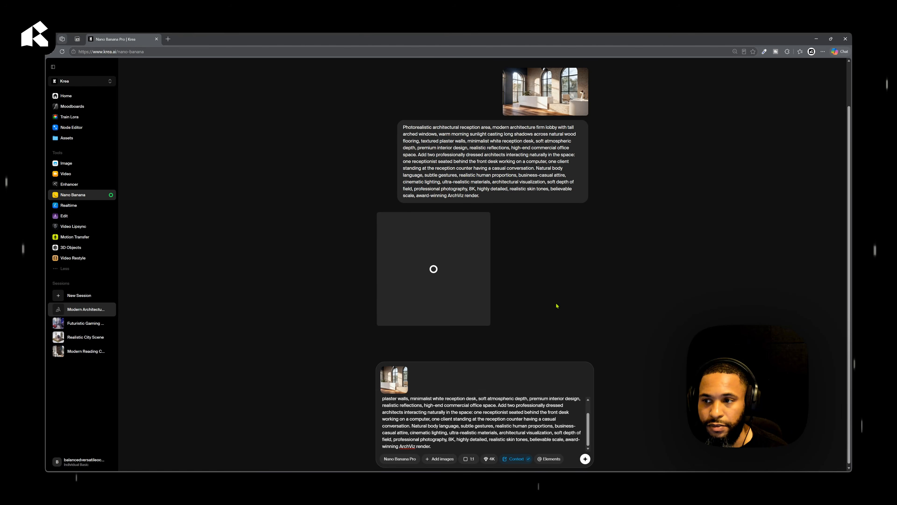
scroll(557, 306, down, 2)
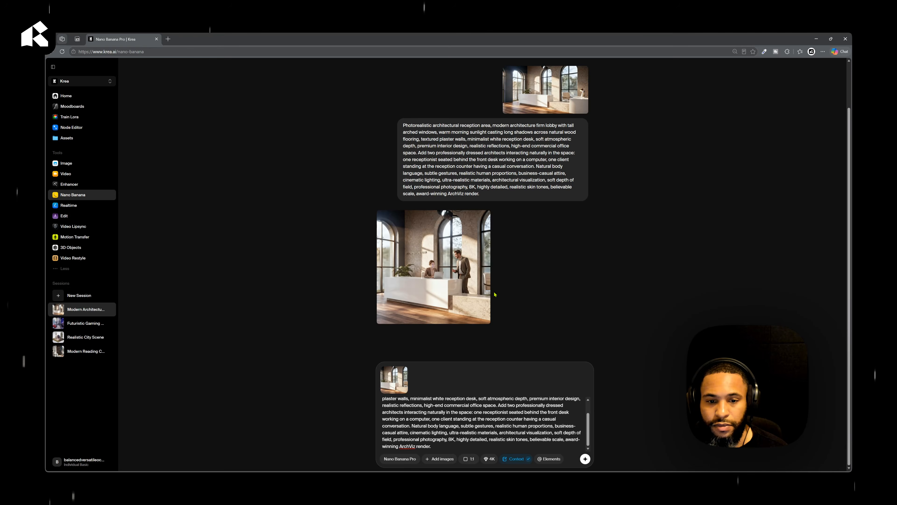
click(453, 284)
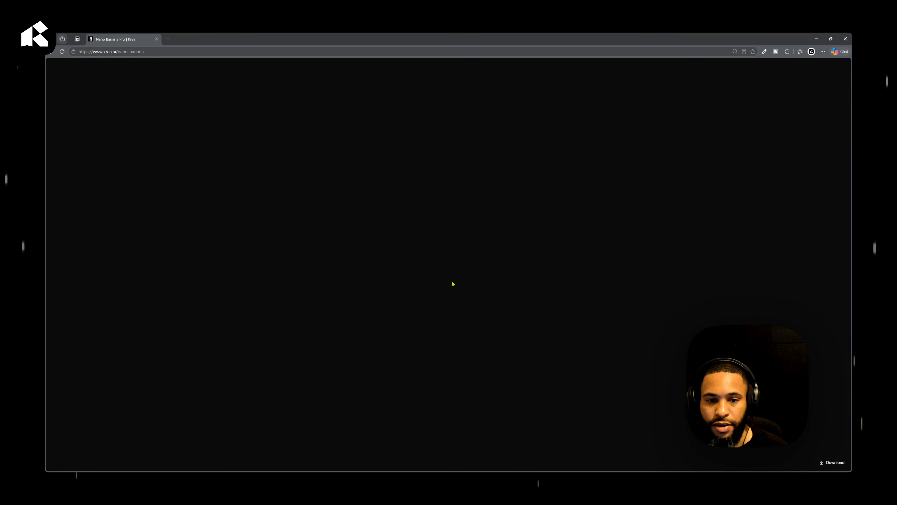